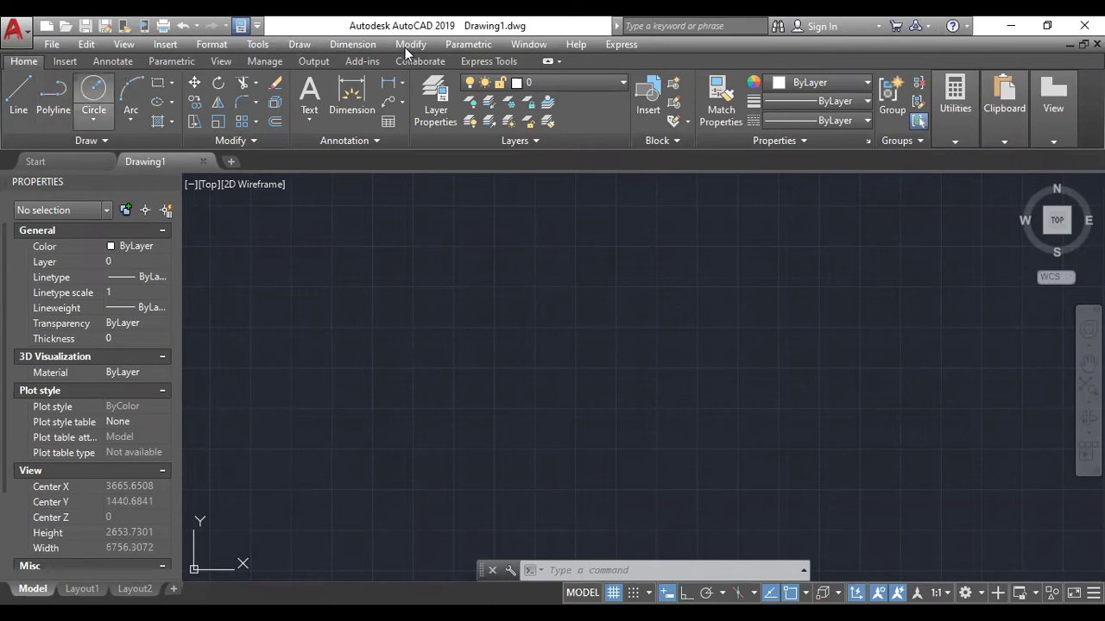
- Start a polyline in the empty drawing with a first segment 500 units long, rising at about 12°
click(300, 44)
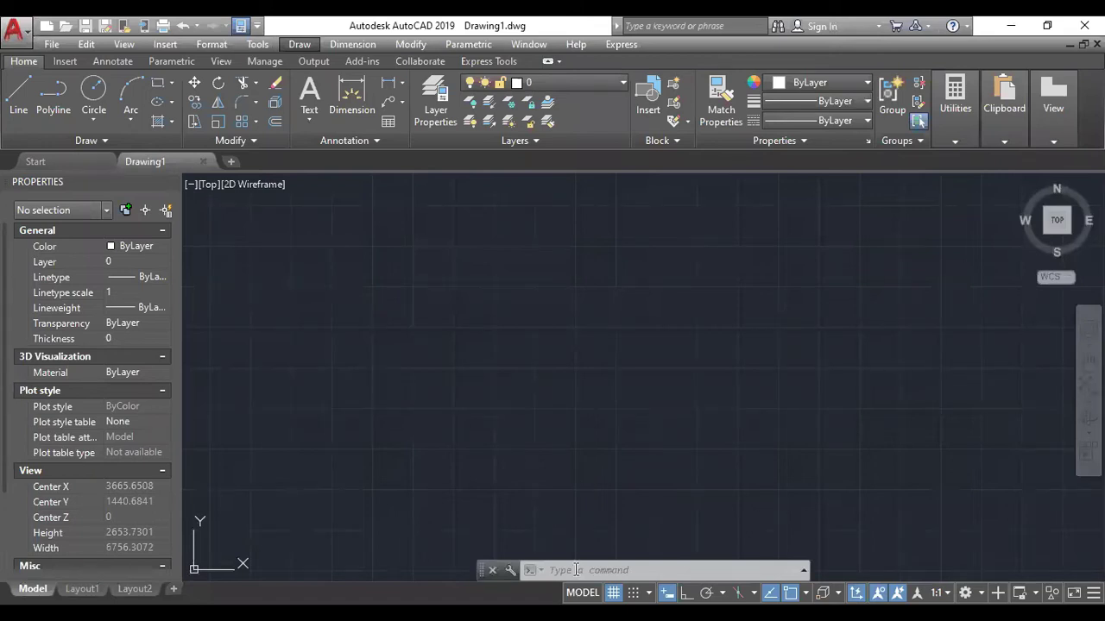
text(PL)
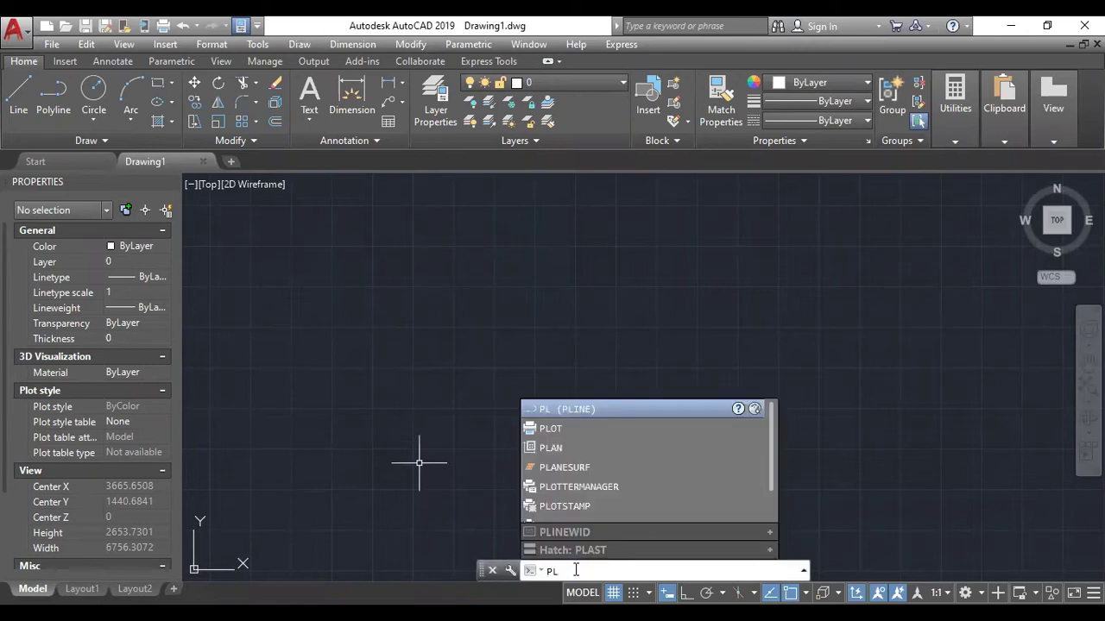
key(Return)
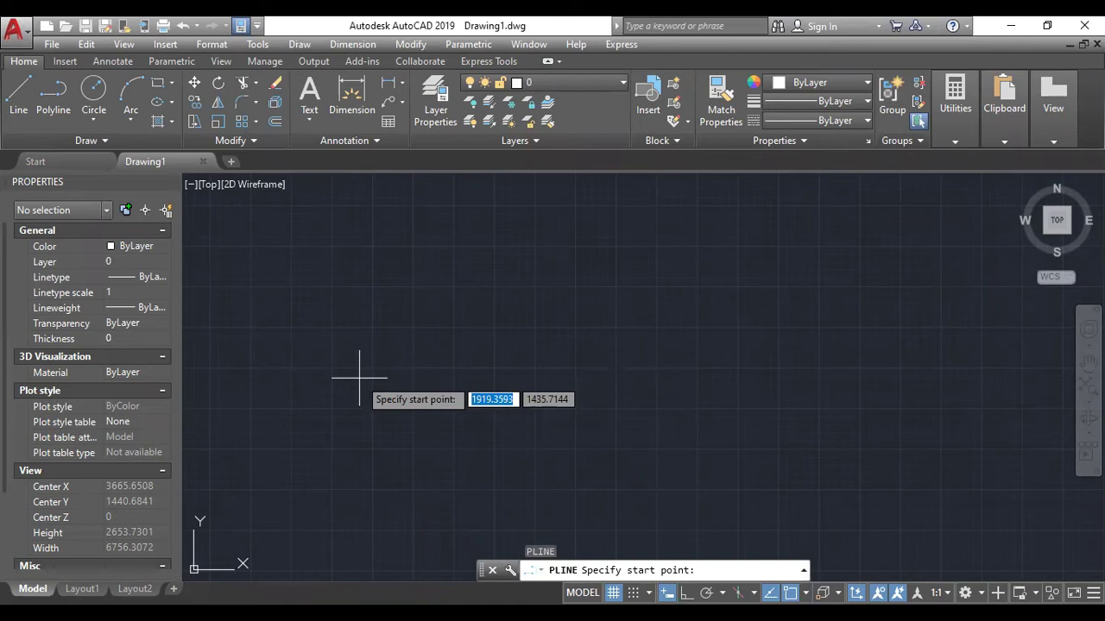
click(424, 373)
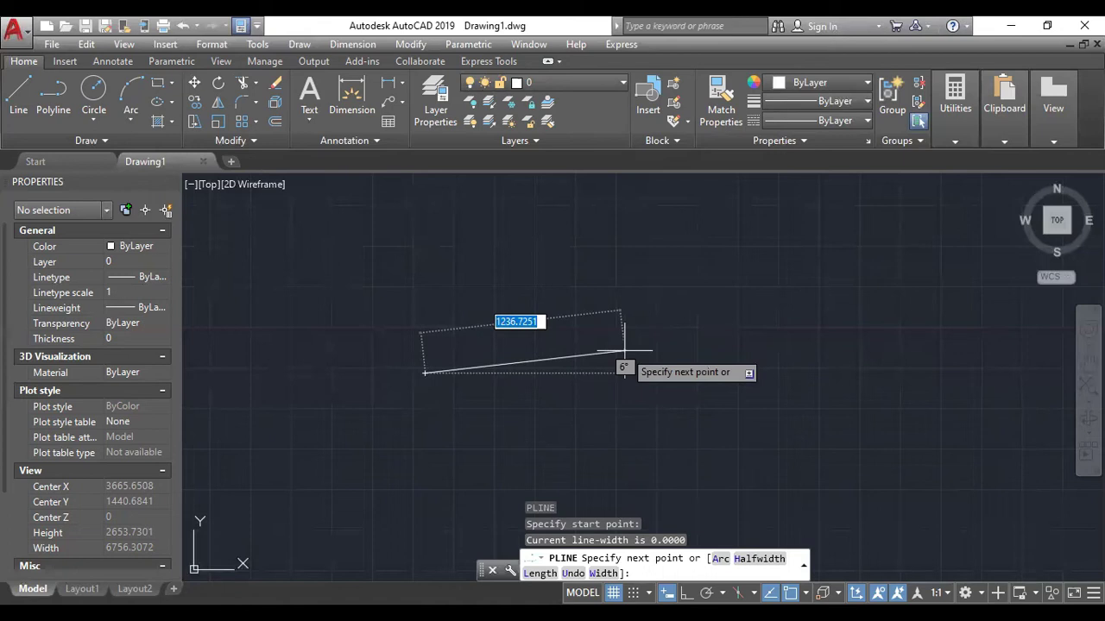
scroll(482, 369, up, 4)
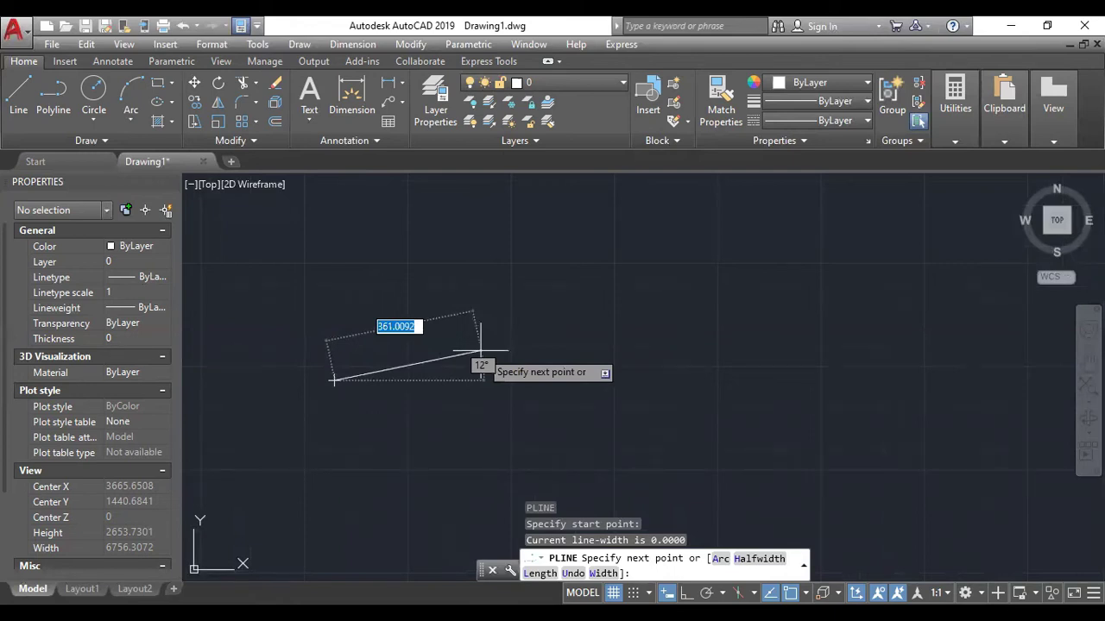
text(500)
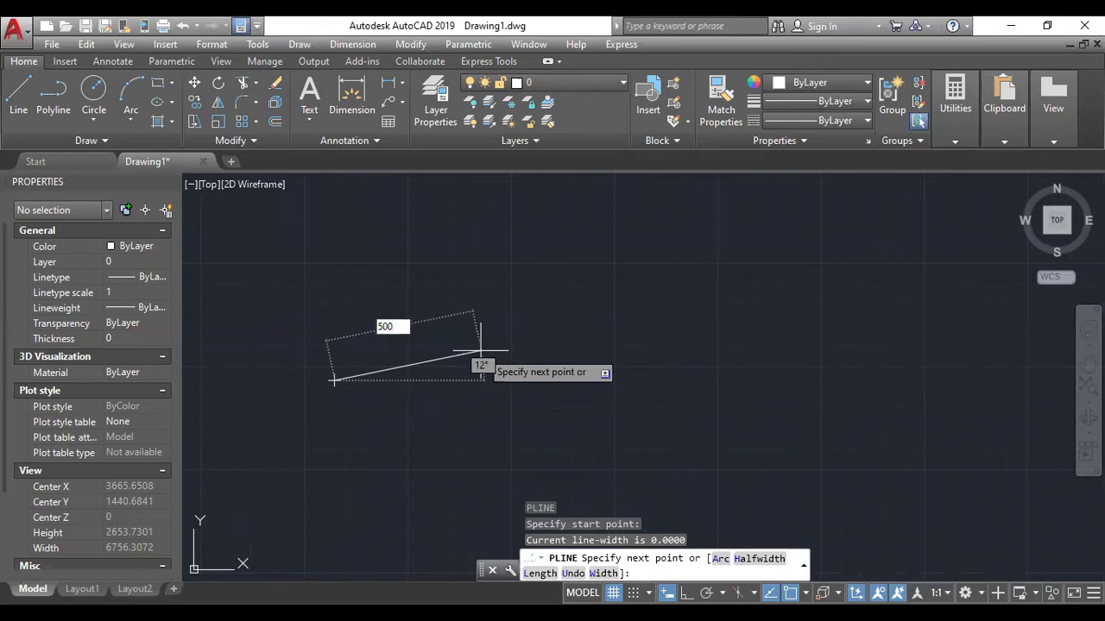
key(Return)
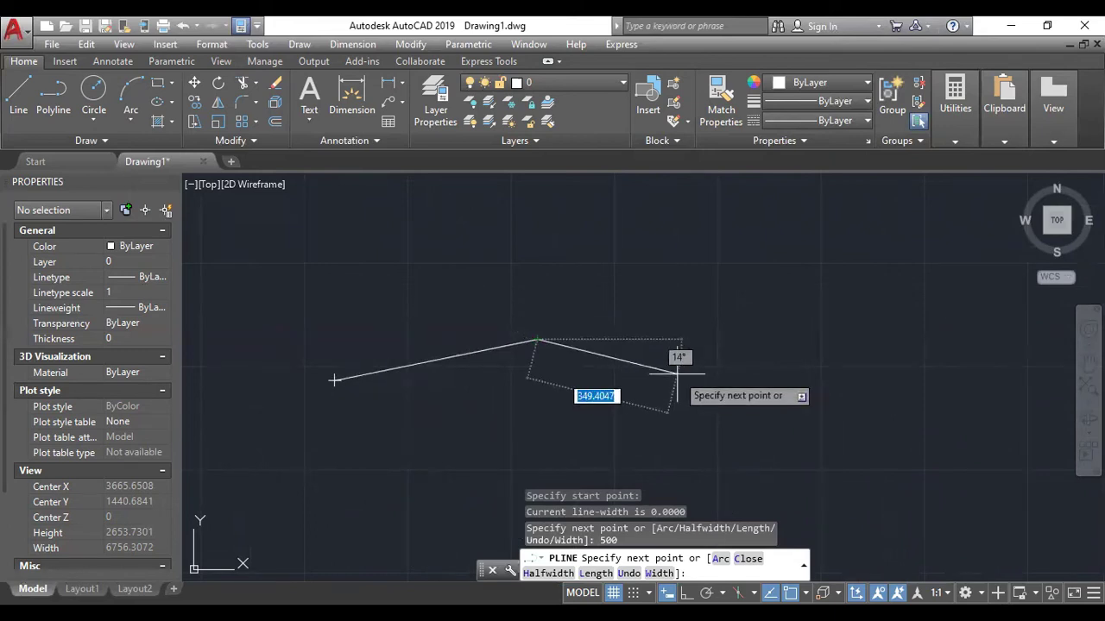
- Extend the polyline rightward with five freehand straight segments in a zigzag shape
mouse_move(661, 338)
middle_down()
mouse_move(610, 382)
mouse_move(437, 429)
middle_up()
scroll(437, 429, down, 2)
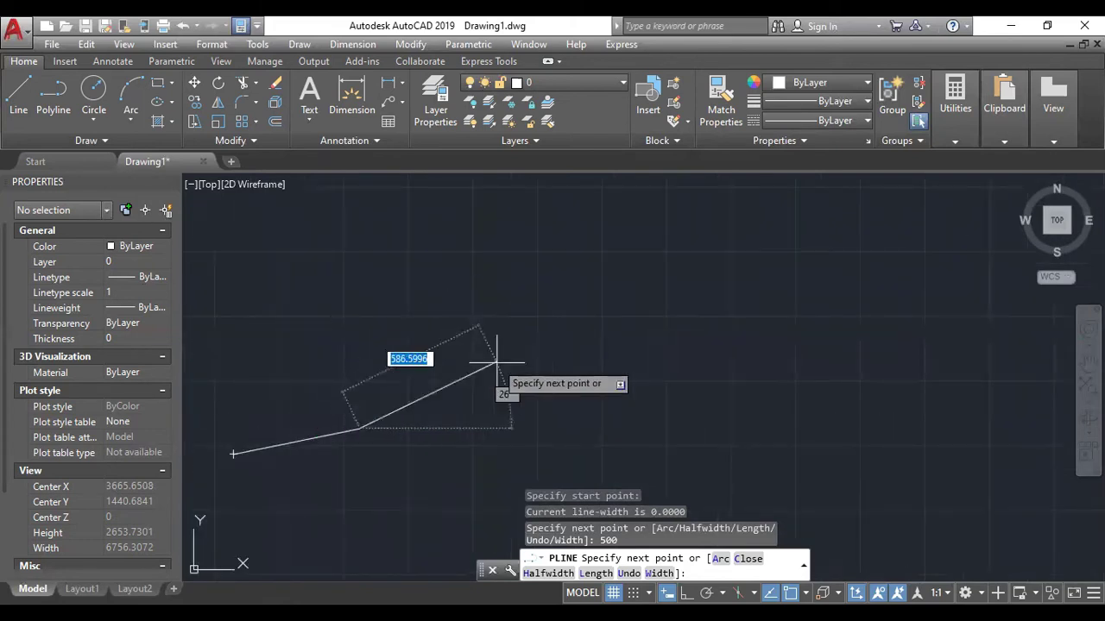
click(398, 323)
click(570, 340)
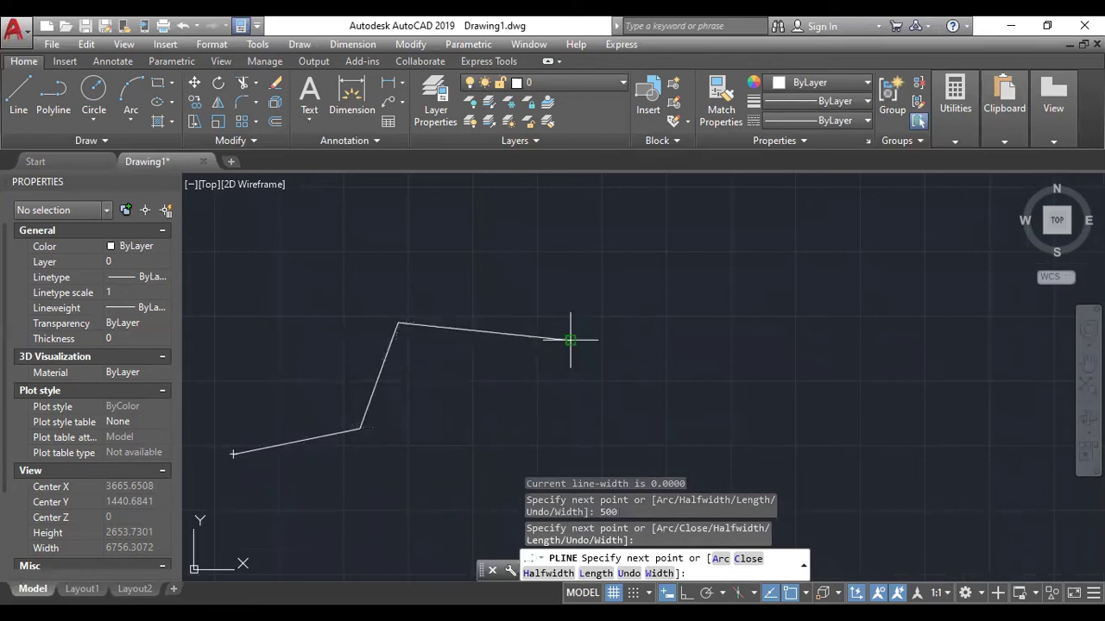
click(647, 246)
middle_drag(733, 374, 659, 405)
click(689, 397)
scroll(777, 362, down, 2)
scroll(813, 360, down, 1)
middle_drag(798, 362, 658, 365)
scroll(675, 361, up, 2)
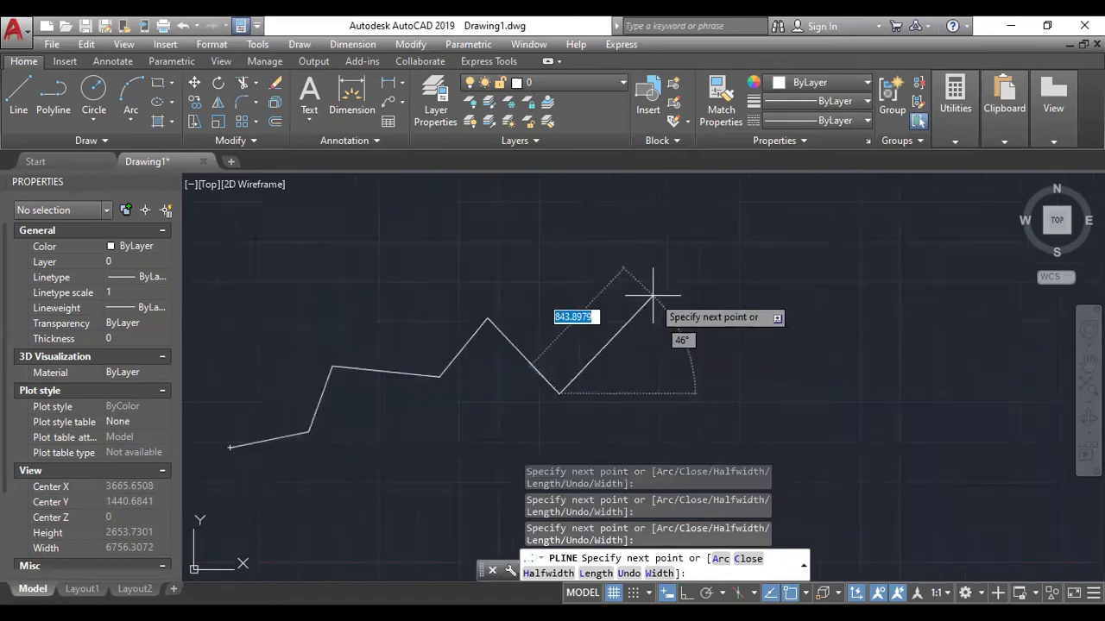
click(652, 295)
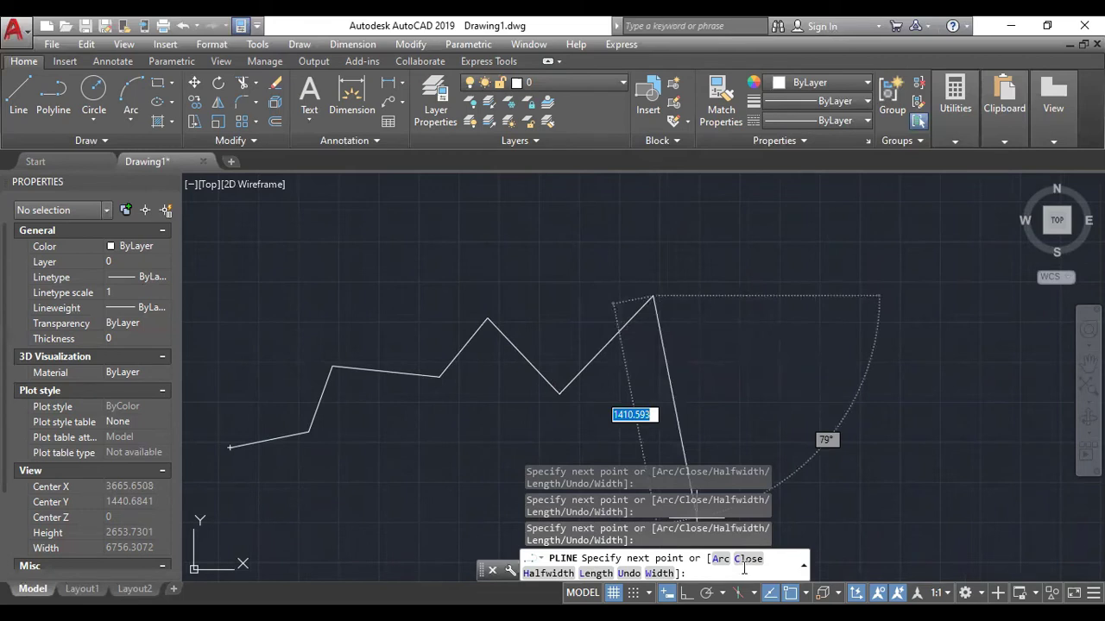
middle_drag(733, 346, 598, 346)
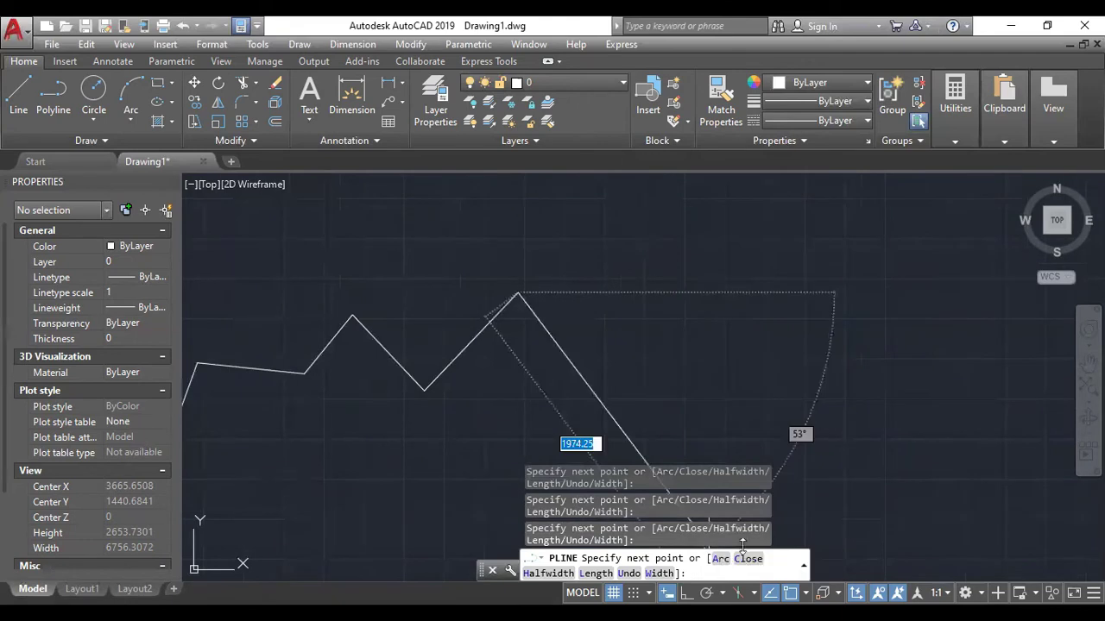
- Begin a second polyline right of the zigzag with a short rising segment, switch to the Arc option and add an upward-bulging arc
middle_drag(681, 349, 600, 373)
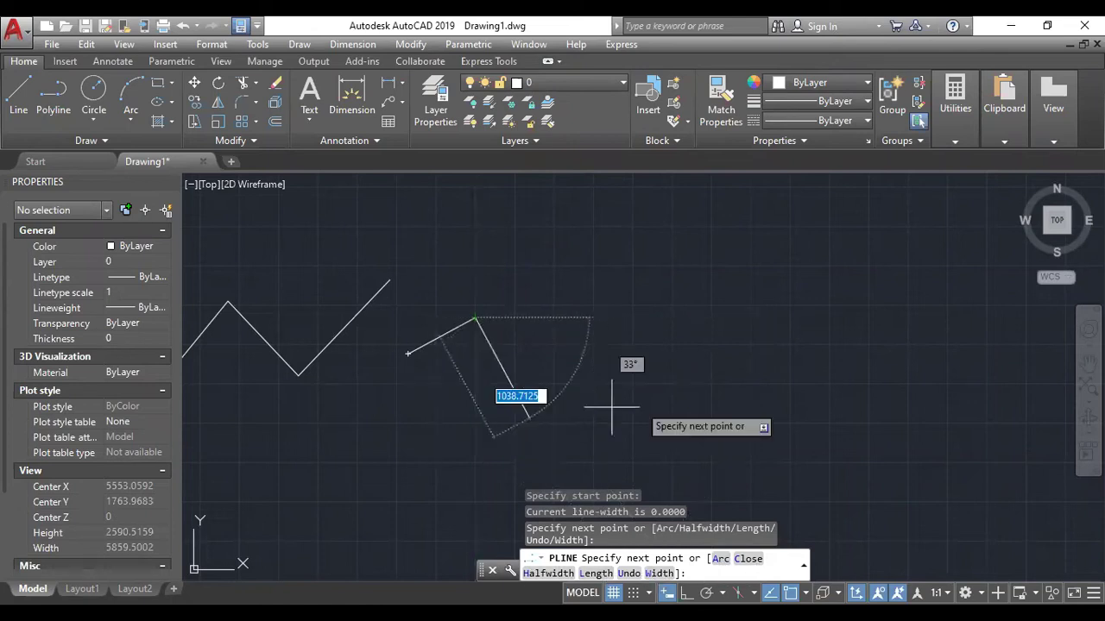
middle_drag(543, 406, 527, 424)
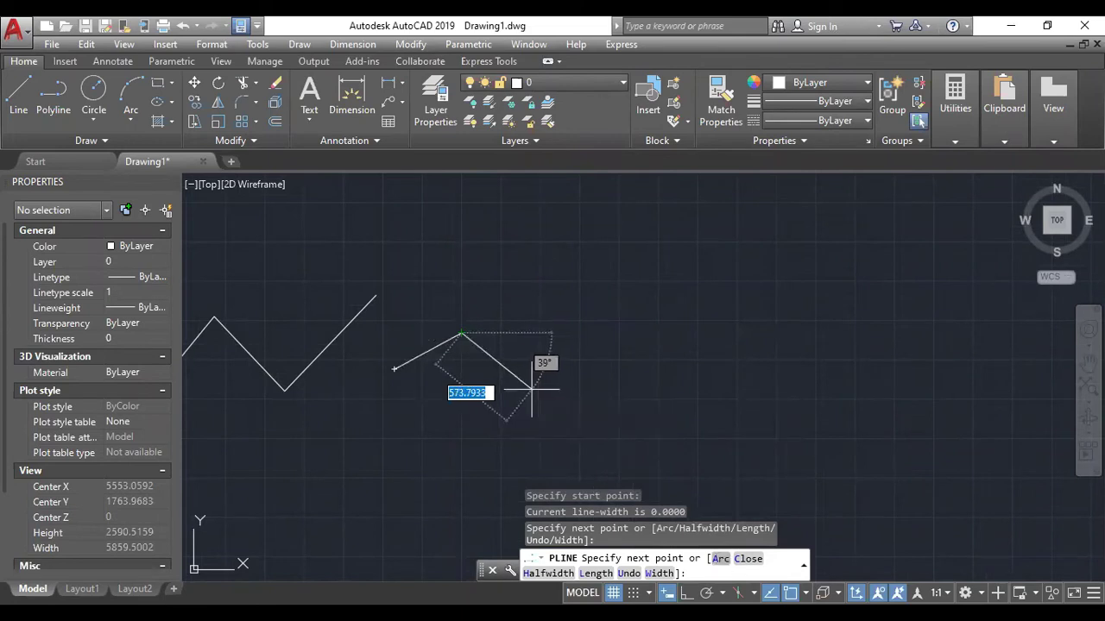
text(A)
key(Return)
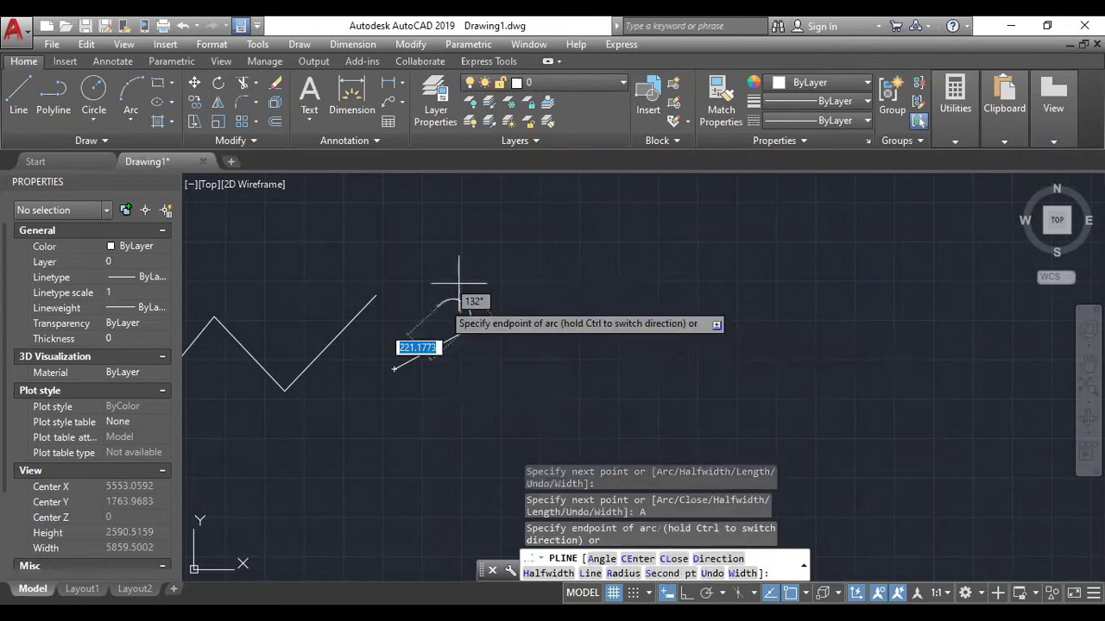
scroll(532, 349, up, 4)
middle_drag(599, 325, 713, 325)
middle_drag(834, 316, 595, 322)
click(407, 403)
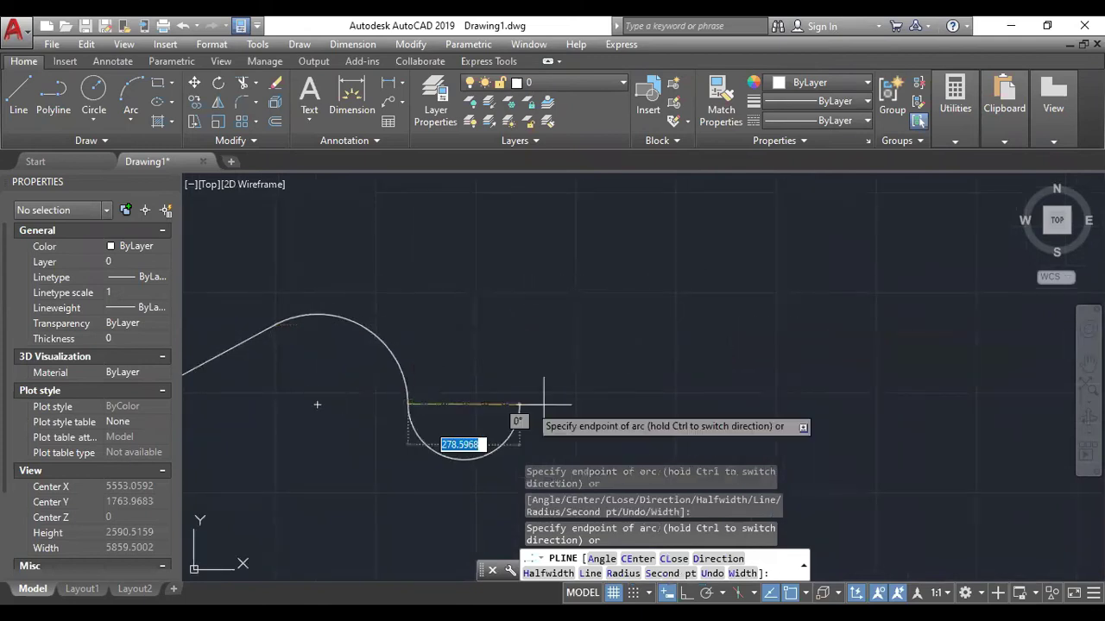
- Continue the second polyline with five more alternating arcs to form a wave, and end the command
middle_drag(561, 382, 587, 311)
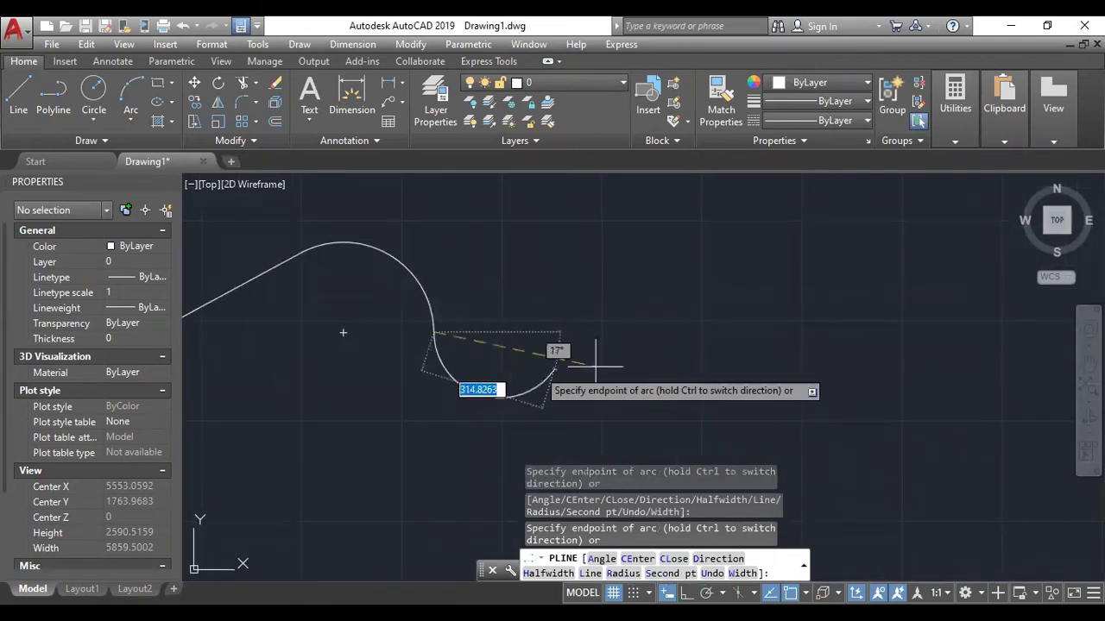
click(636, 338)
middle_drag(822, 314, 561, 383)
click(638, 366)
scroll(861, 315, down, 5)
middle_drag(943, 319, 779, 326)
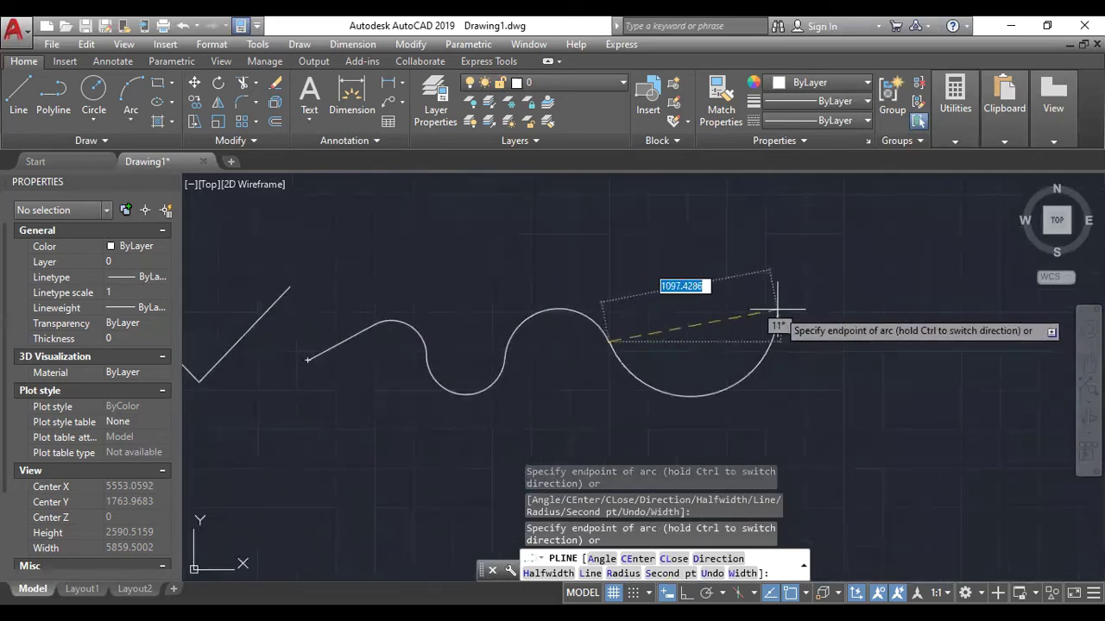
click(732, 328)
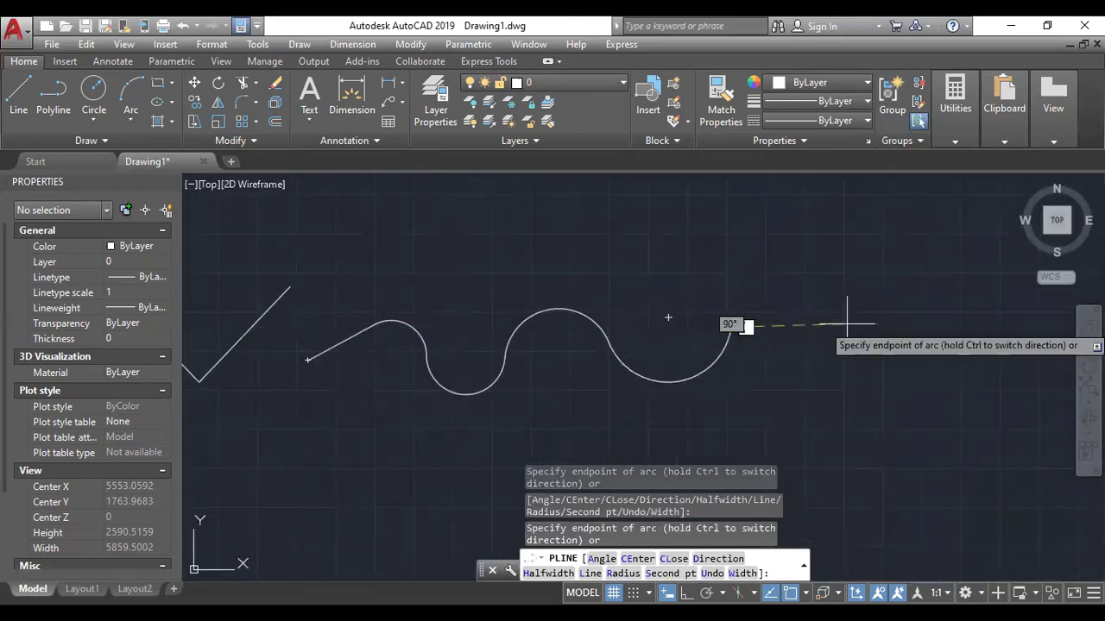
middle_drag(851, 313, 683, 324)
click(702, 339)
middle_drag(751, 333, 688, 346)
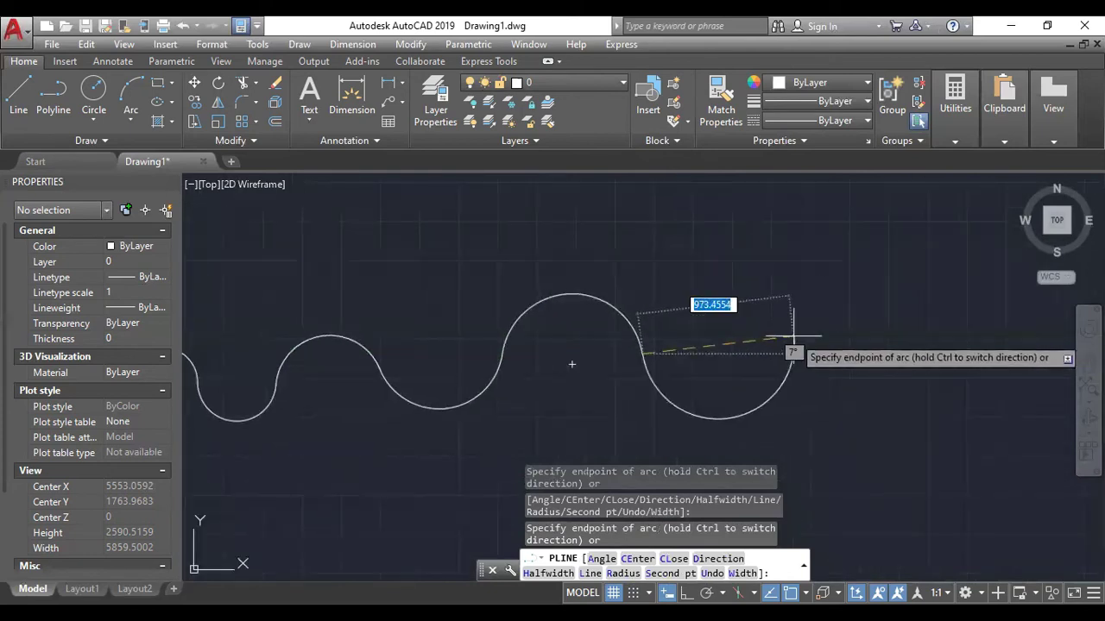
click(793, 338)
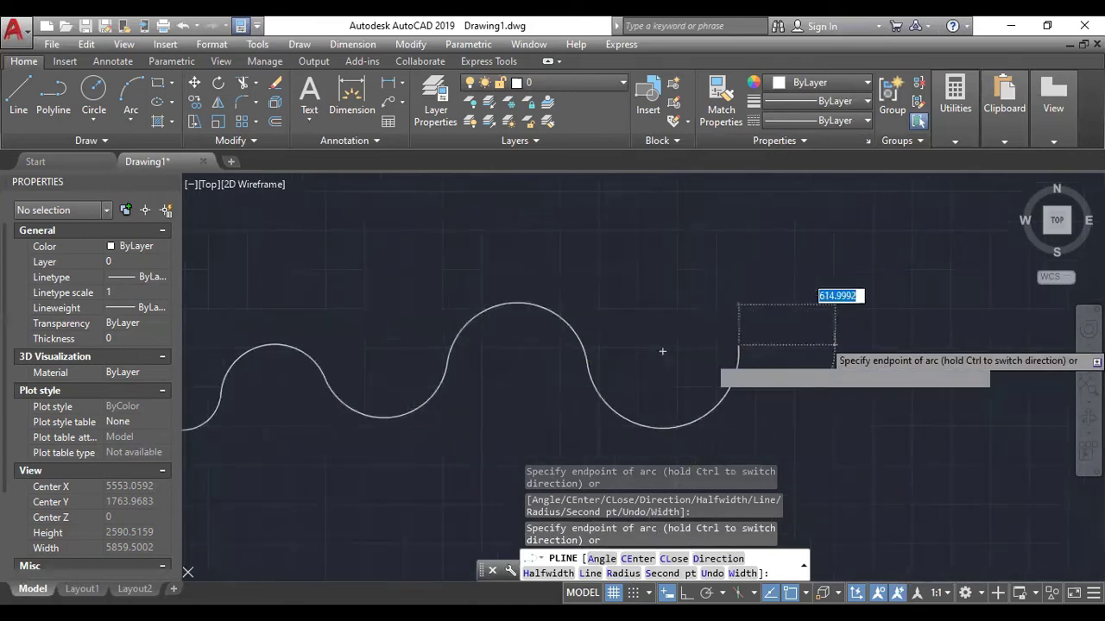
middle_drag(892, 336, 833, 348)
key(Escape)
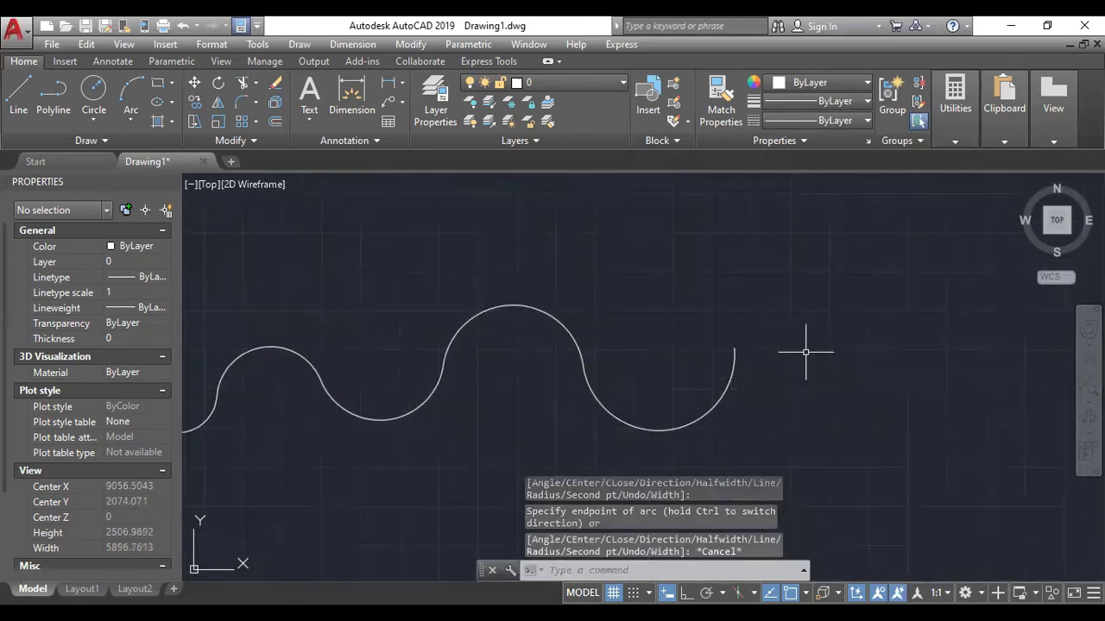
- Draw a third polyline of four connected straight segments right of the wavy polyline, doubling back on the last segment
middle_drag(784, 426, 749, 380)
middle_drag(737, 356, 737, 384)
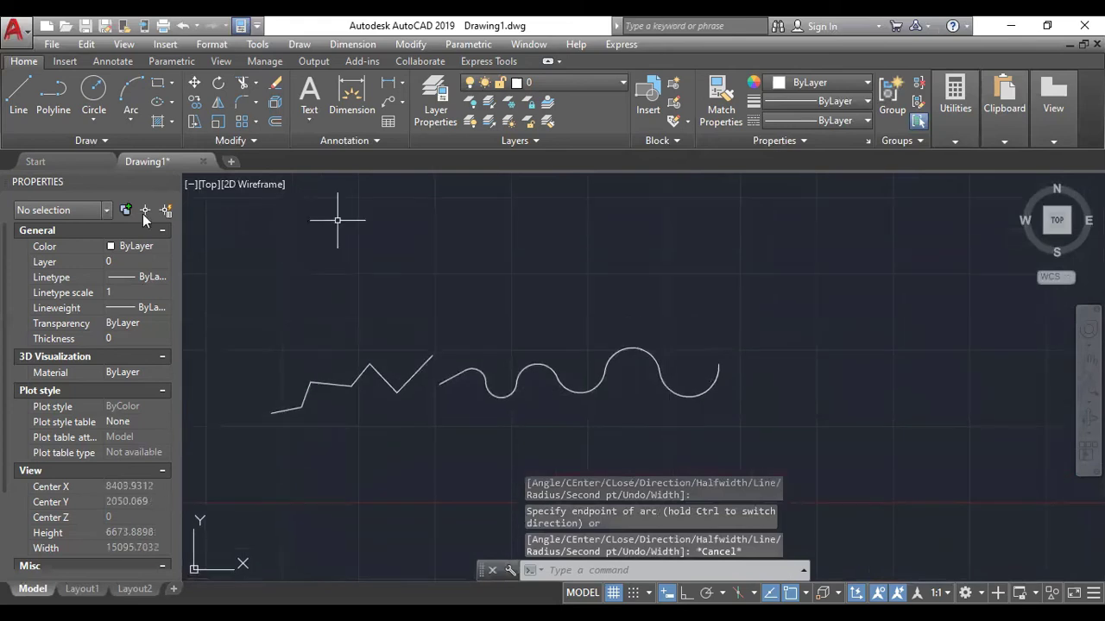
middle_drag(807, 353, 745, 356)
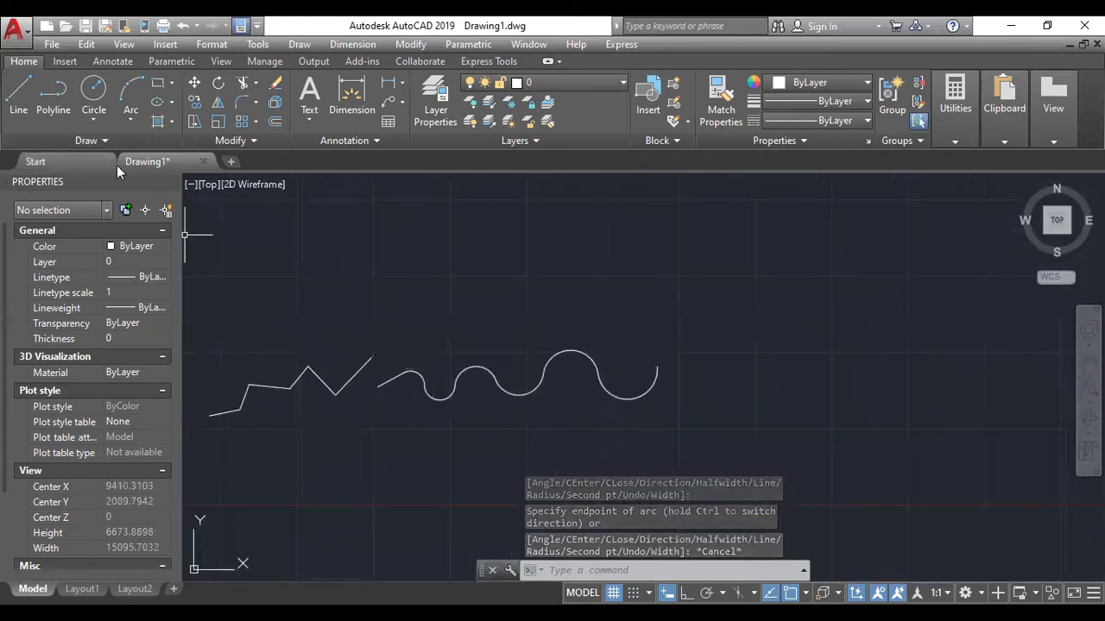
click(53, 95)
middle_drag(857, 420, 735, 462)
click(666, 300)
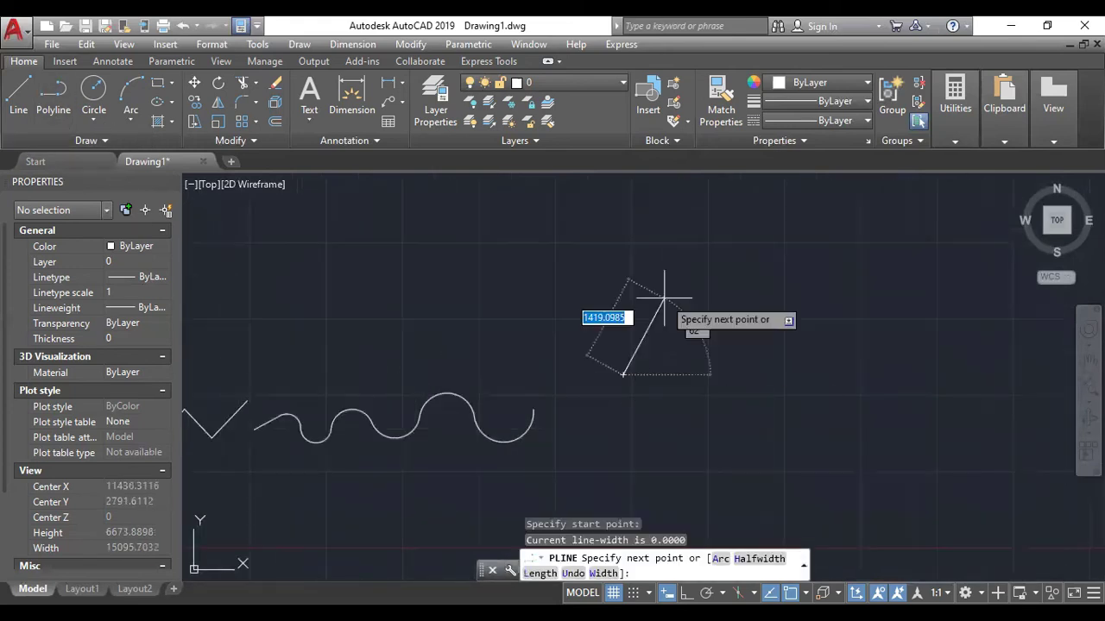
middle_drag(625, 376, 503, 382)
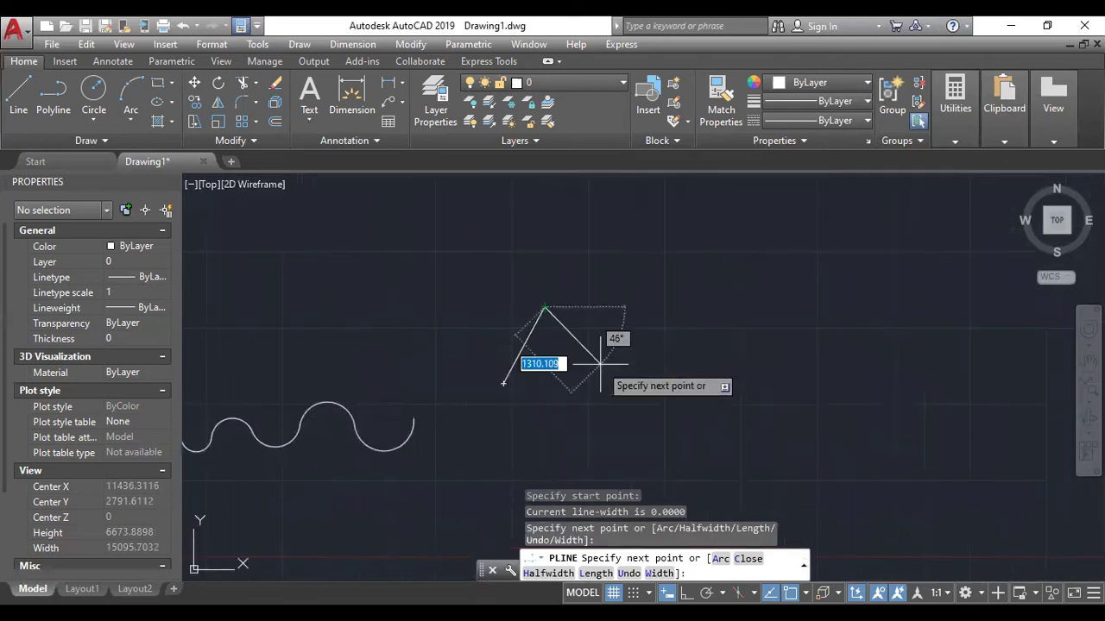
middle_drag(643, 401, 603, 415)
click(599, 398)
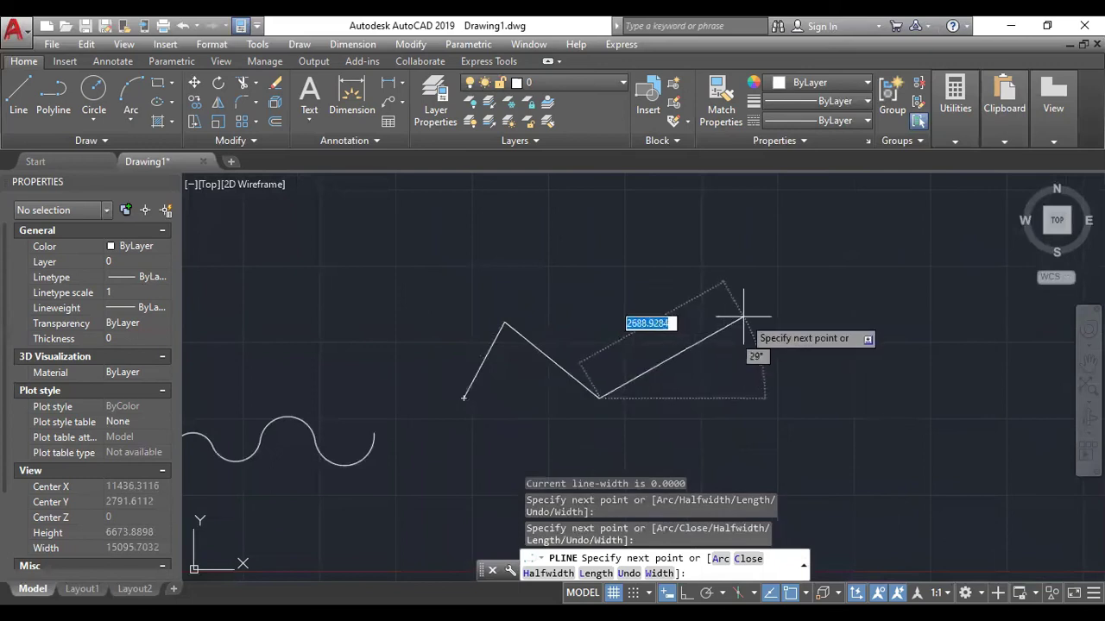
click(694, 379)
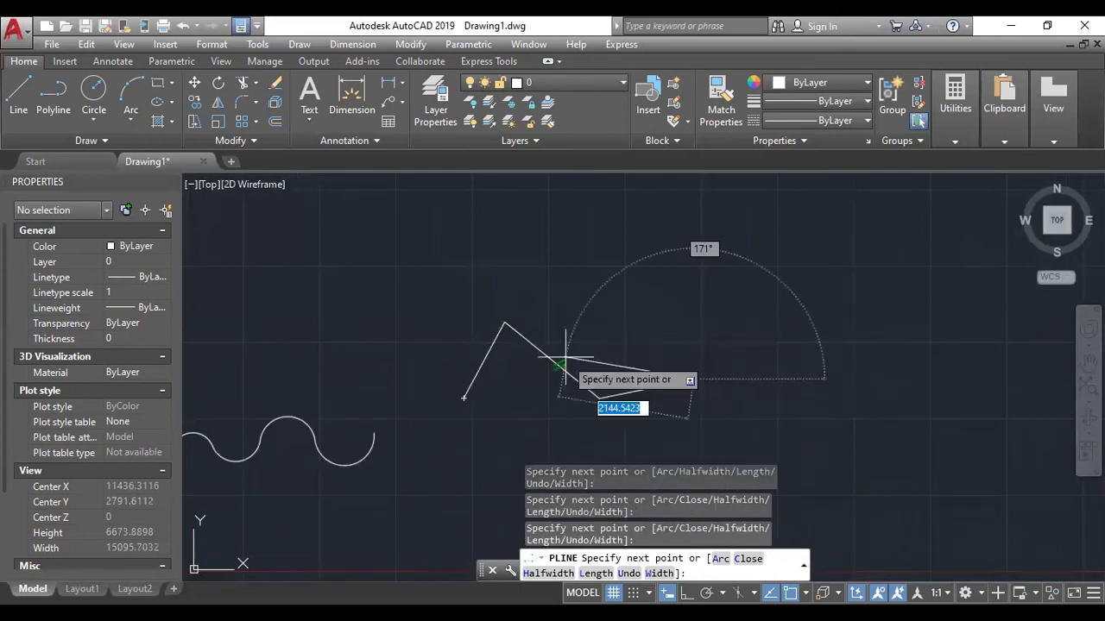
click(576, 432)
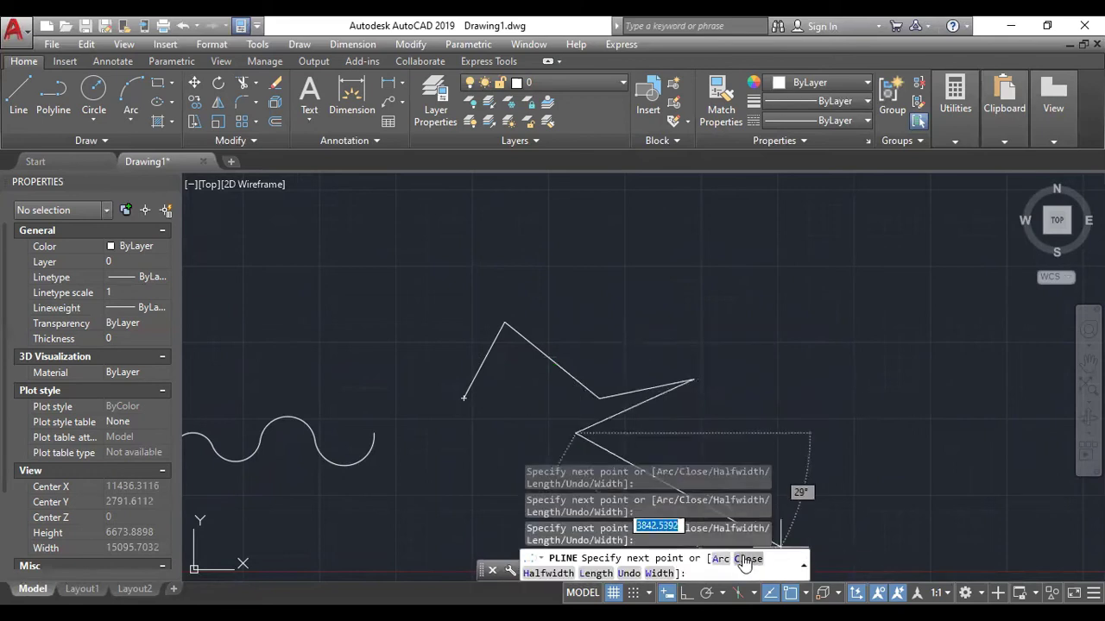
- Close the third polyline back to its start point with the Close option
middle_drag(678, 412, 723, 349)
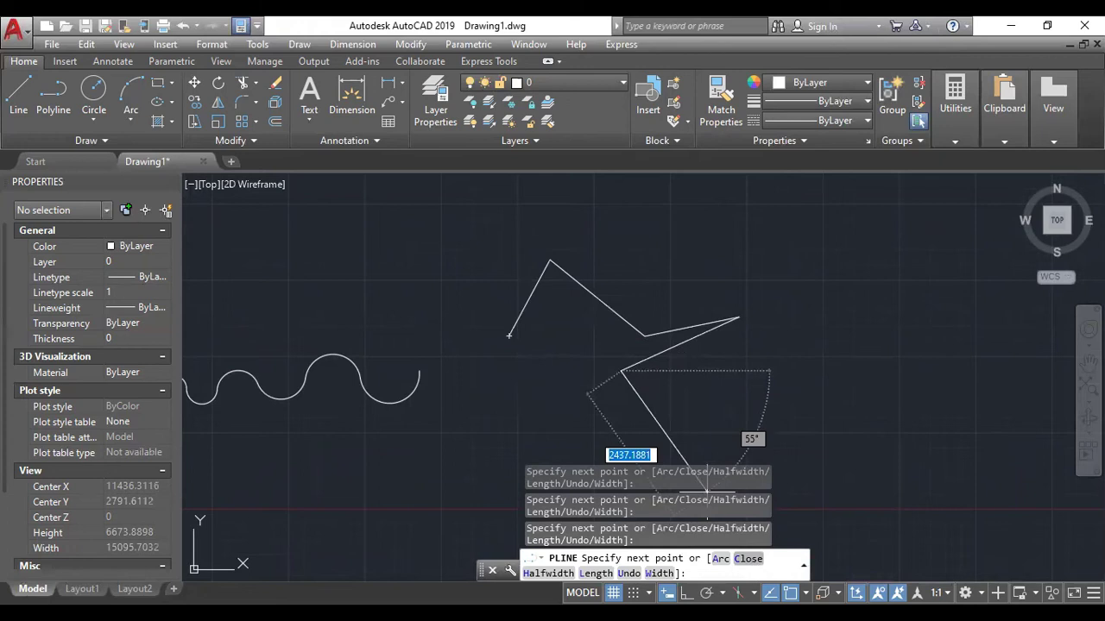
text(c)
key(Return)
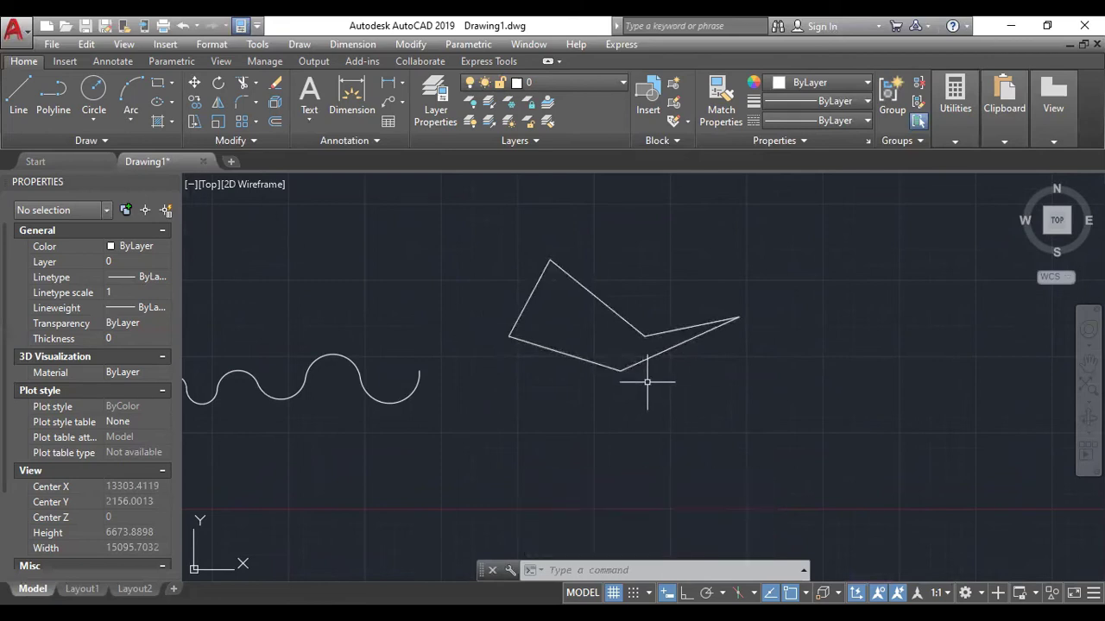
- Draw a fourth polyline right of the closed shape, with a rising segment followed by a falling one
middle_drag(589, 344, 560, 378)
middle_drag(686, 321, 596, 322)
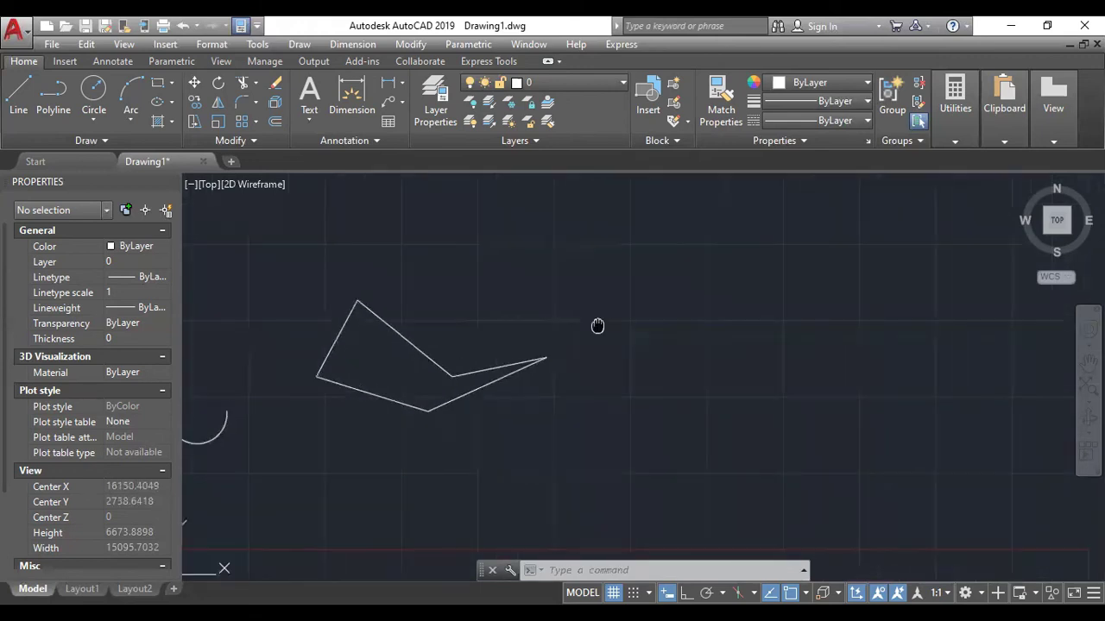
middle_drag(588, 415, 570, 437)
middle_drag(634, 421, 632, 397)
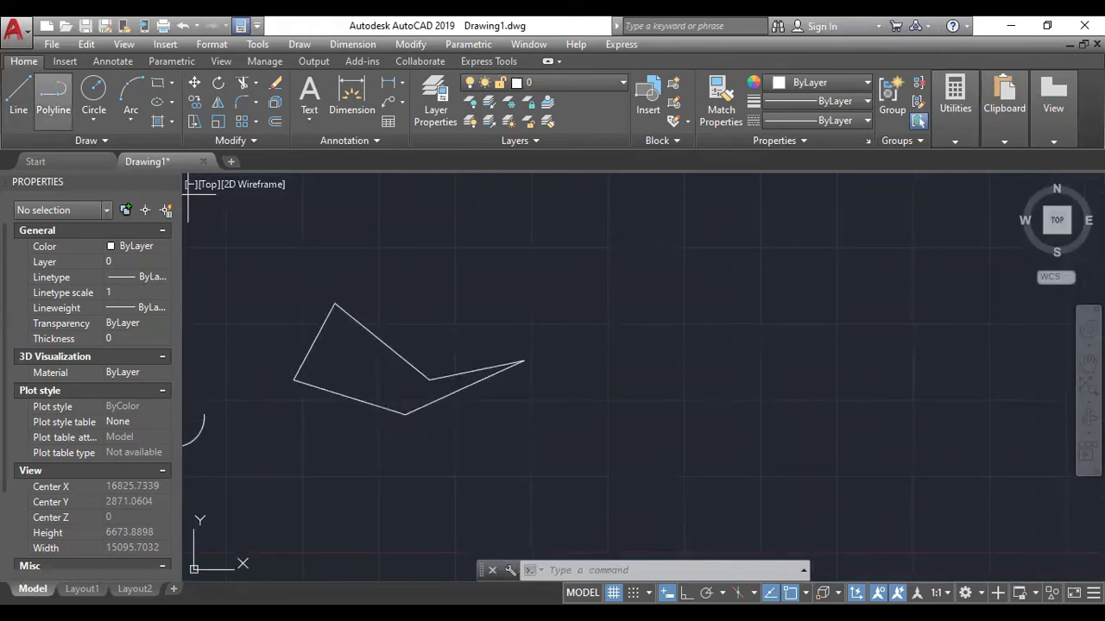
click(53, 105)
click(554, 384)
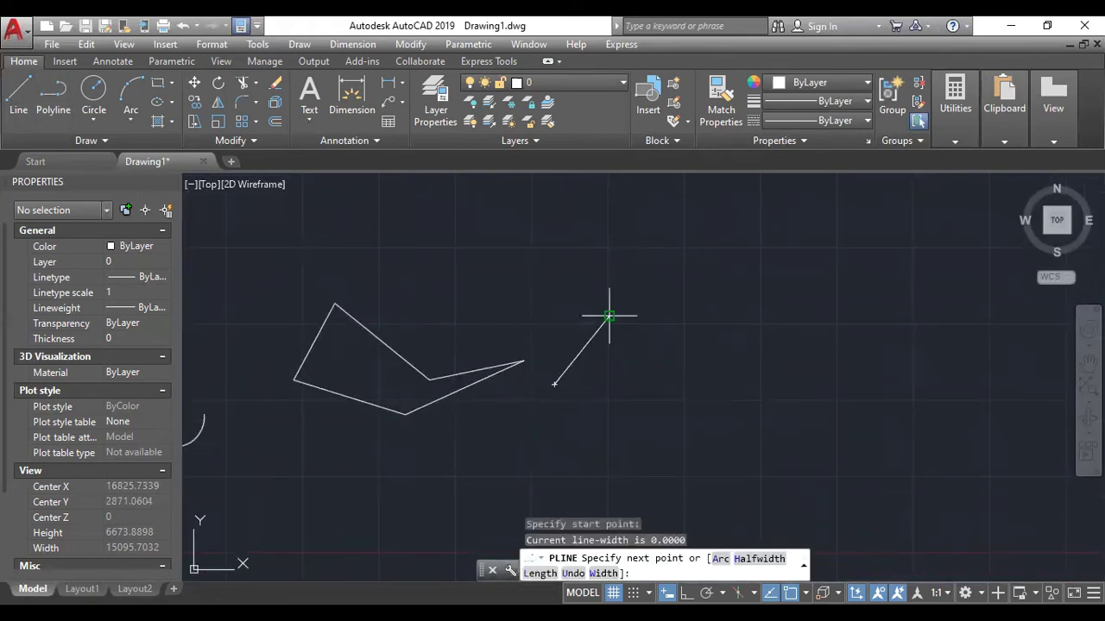
click(609, 317)
click(699, 388)
- Remove the falling segment with the Undo option and draw a gently rising segment in its place
middle_drag(781, 330, 645, 362)
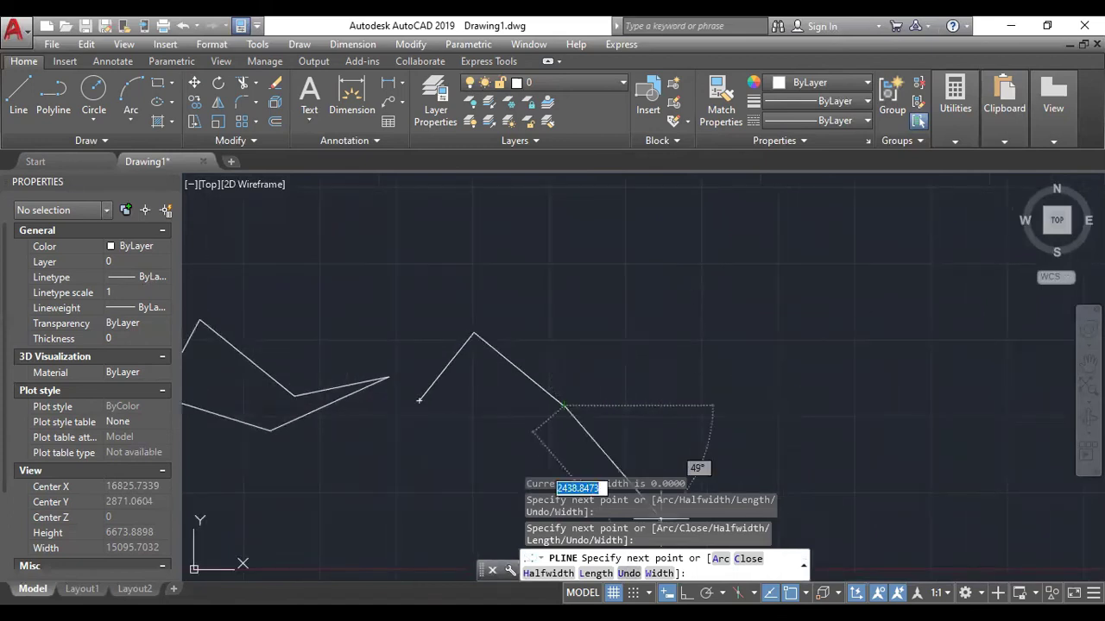
middle_drag(653, 379, 556, 315)
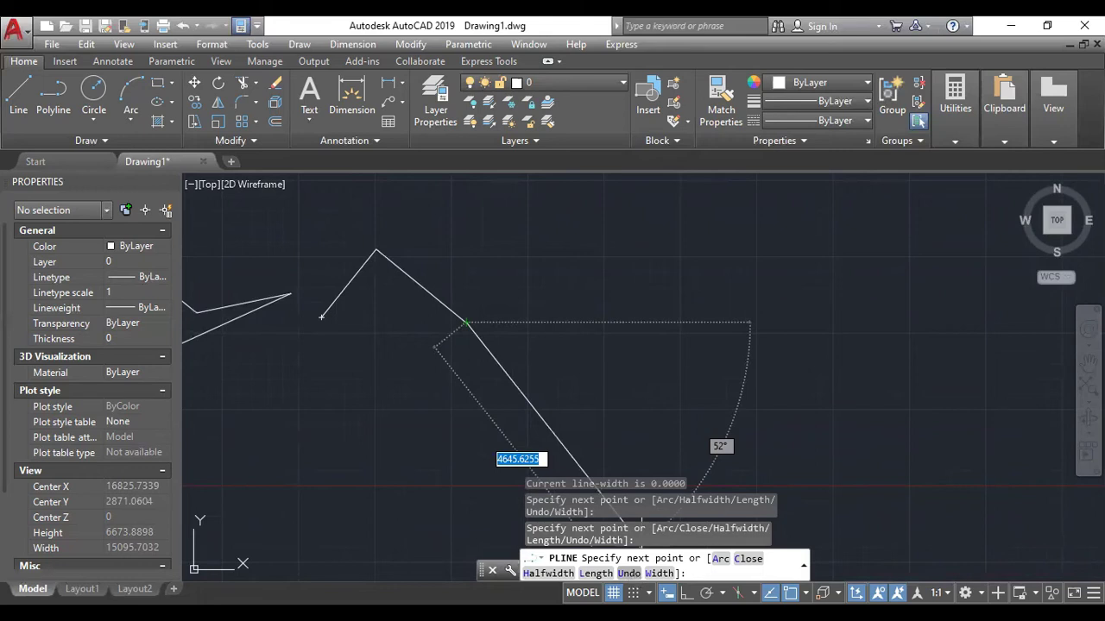
click(629, 573)
middle_drag(402, 273, 549, 332)
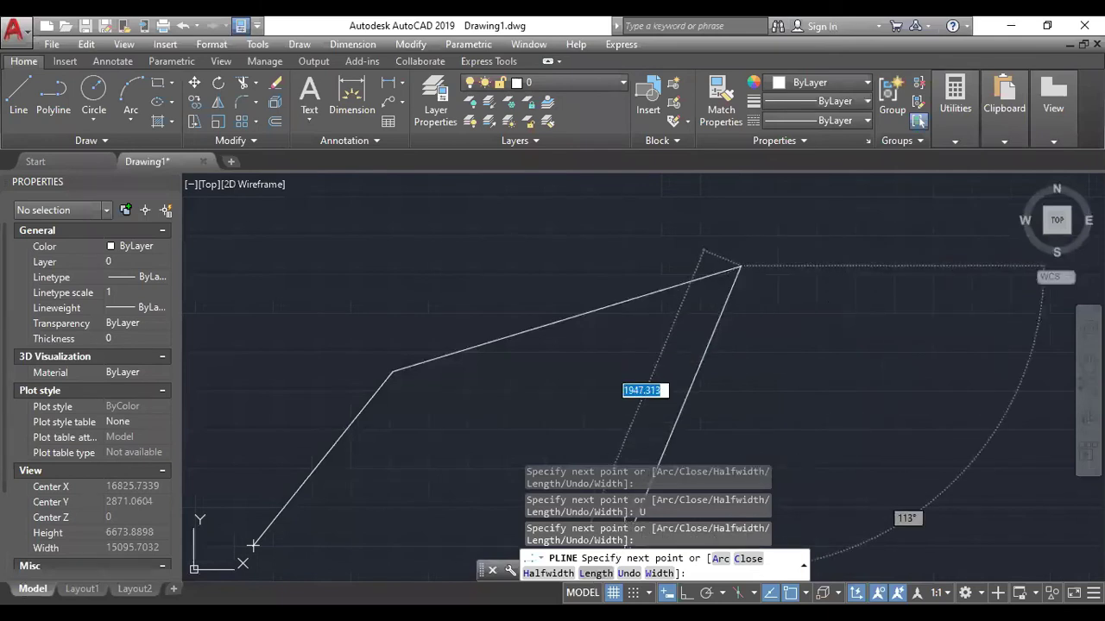
middle_drag(794, 345, 540, 374)
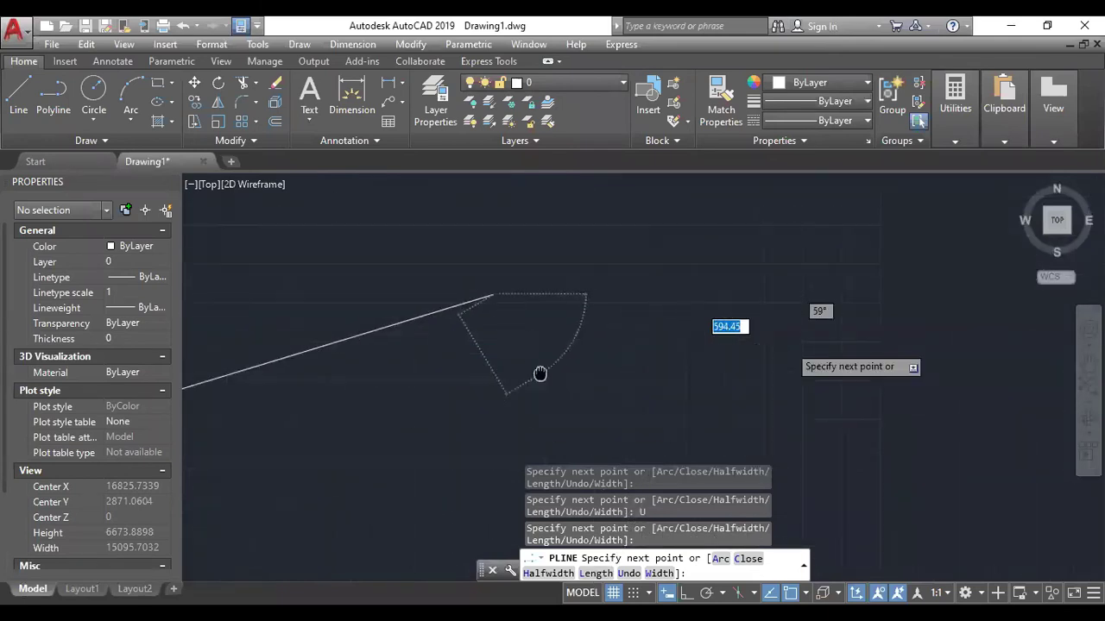
- Extend the fourth polyline by 500 in the direction of its last segment using the Length option
click(599, 574)
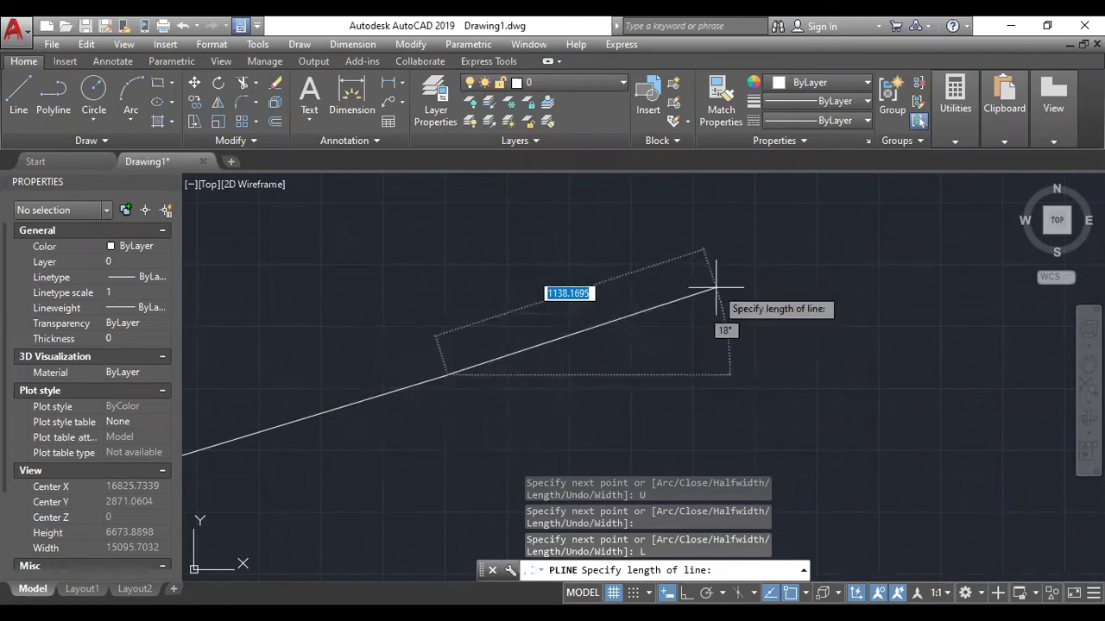
text(500)
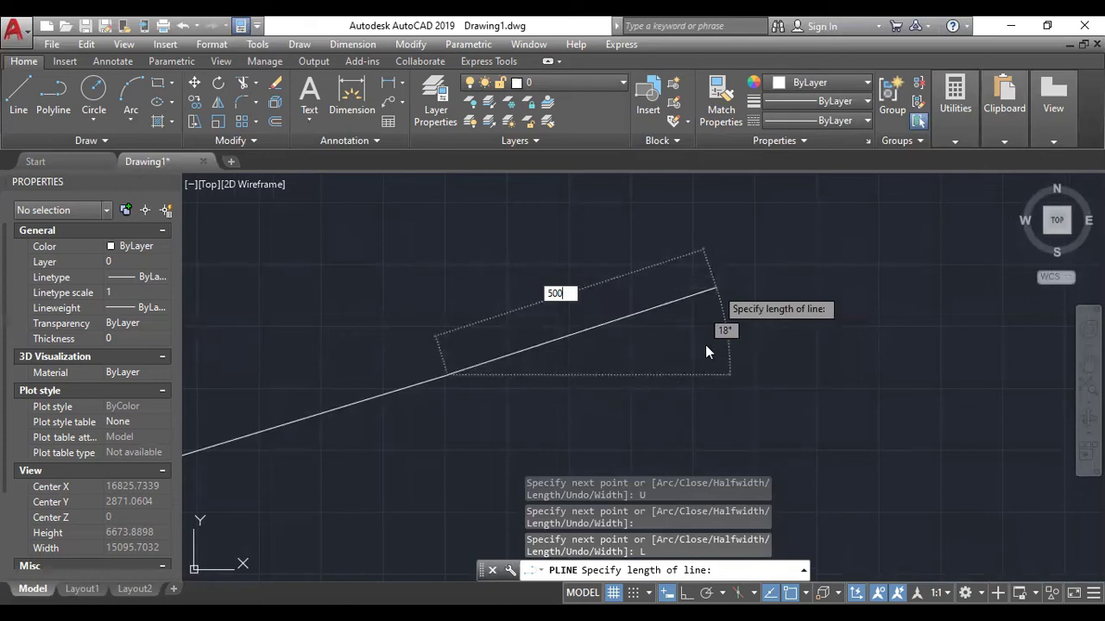
scroll(682, 334, down, 4)
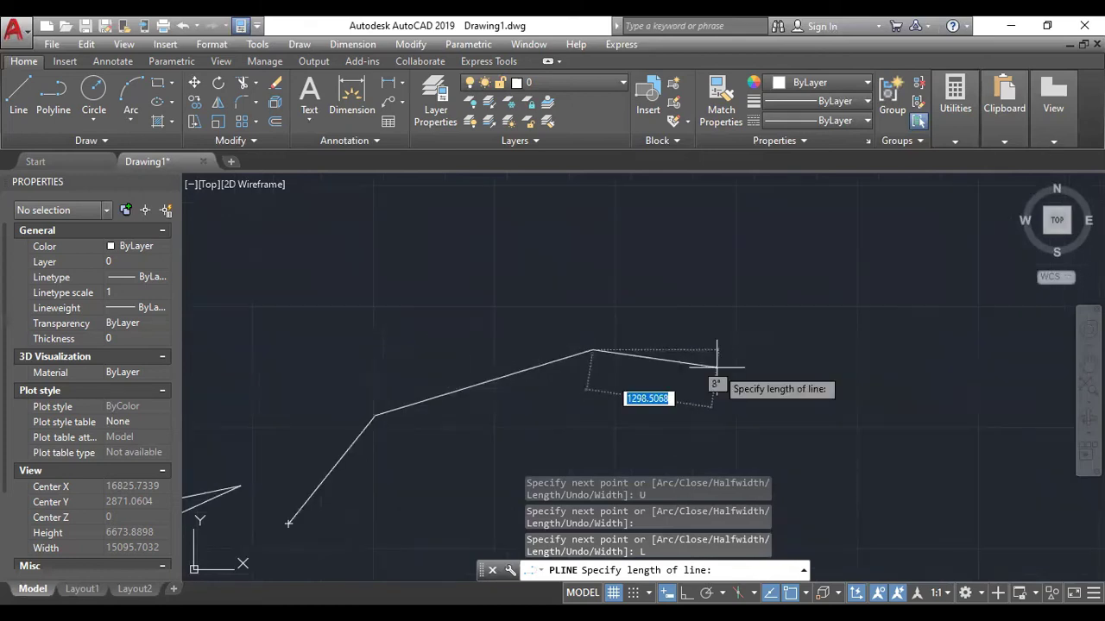
scroll(717, 367, up, 4)
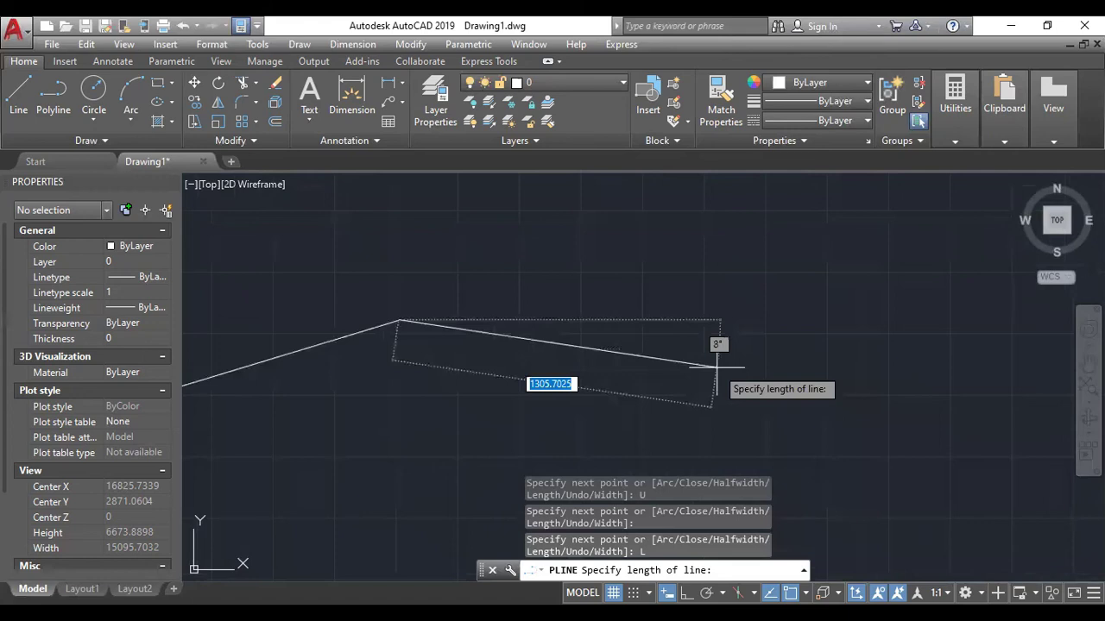
key(Return)
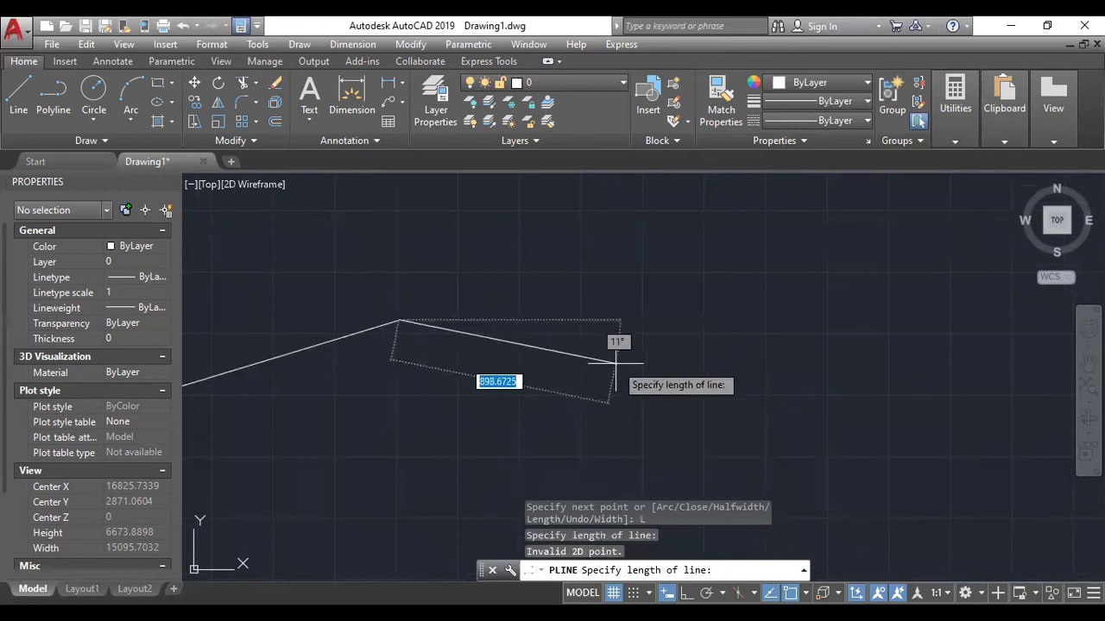
text(500)
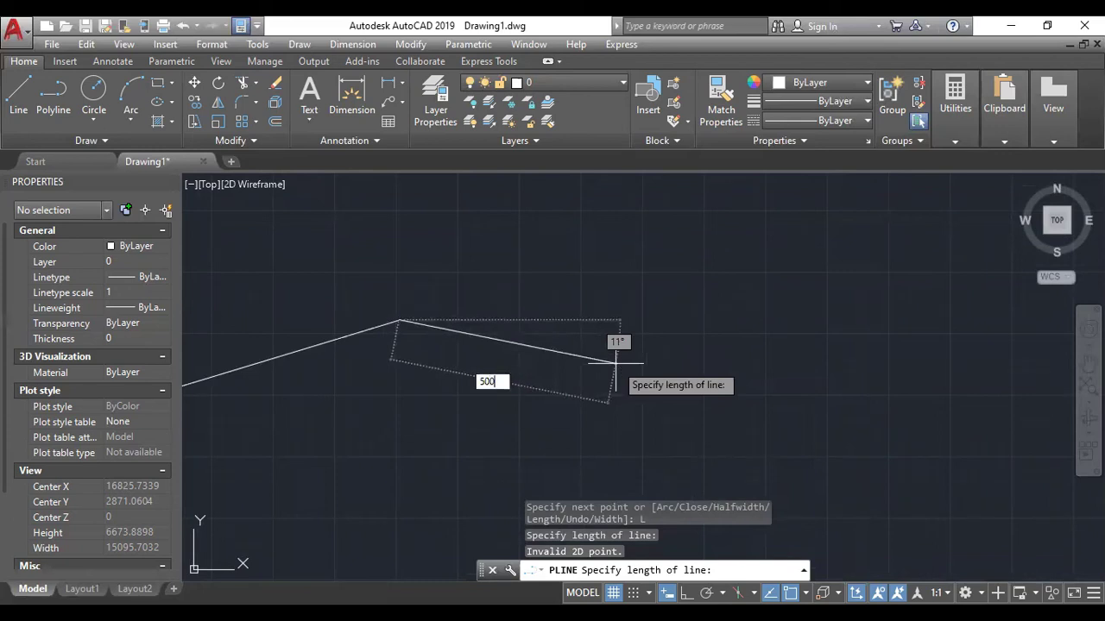
key(Return)
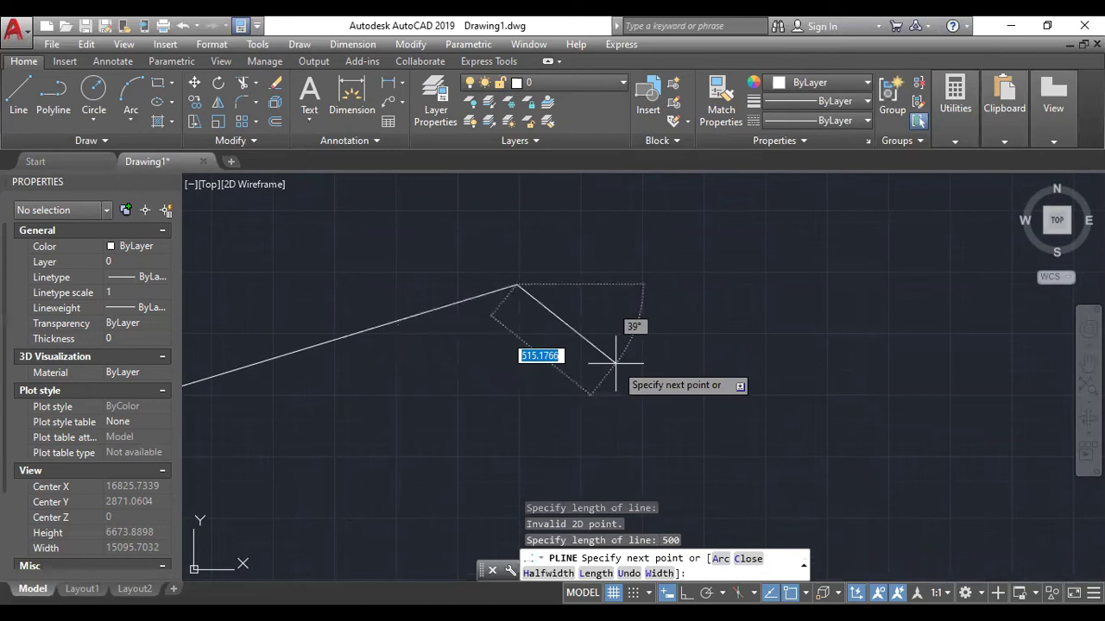
- Inspect the extended end of the fourth polyline and end the Polyline command
middle_drag(620, 363, 864, 386)
middle_drag(832, 352, 735, 337)
scroll(711, 321, up, 2)
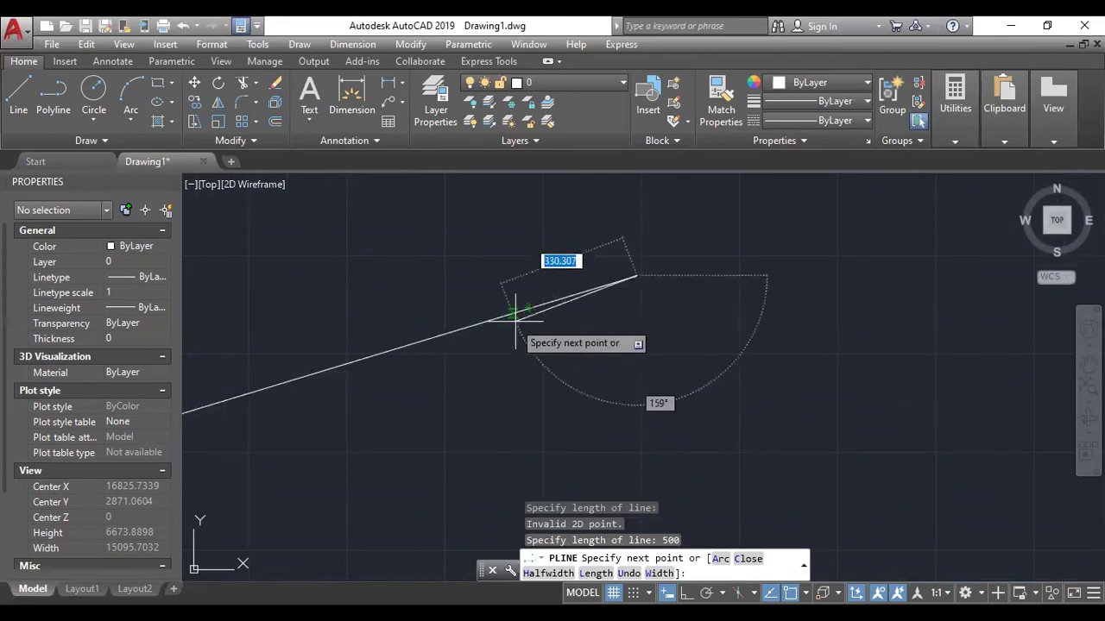
middle_drag(567, 289, 562, 363)
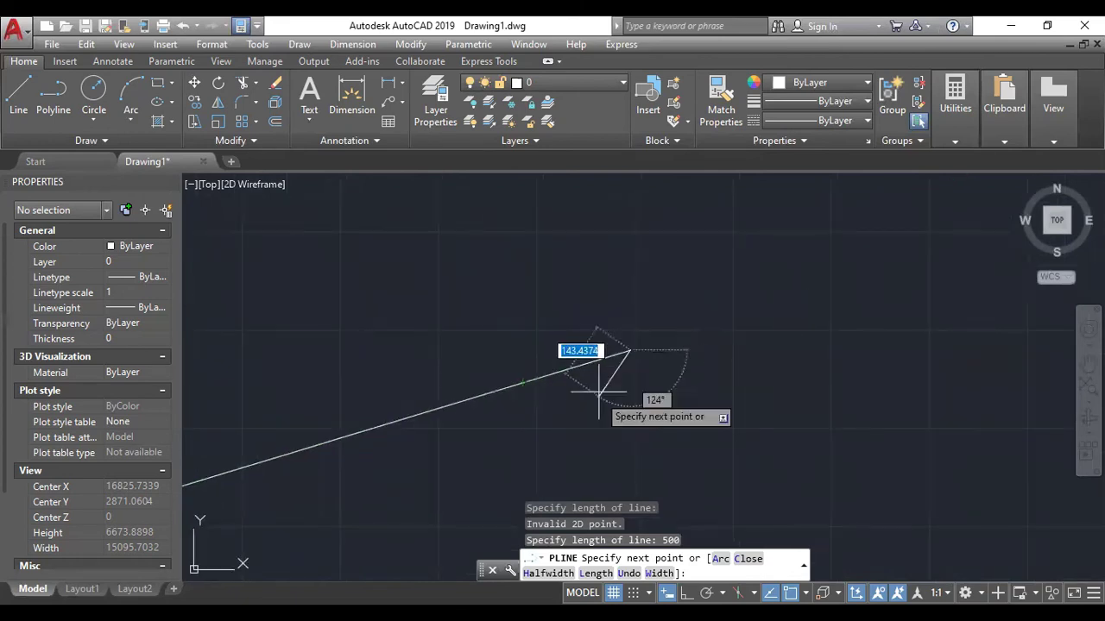
middle_drag(686, 364, 750, 287)
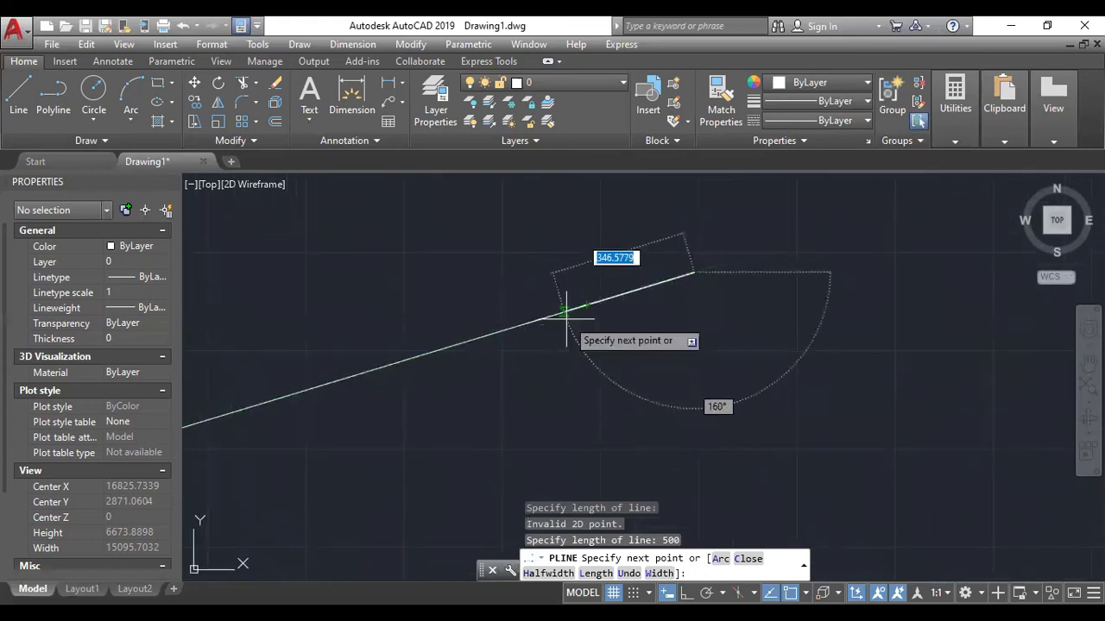
middle_drag(740, 320, 555, 301)
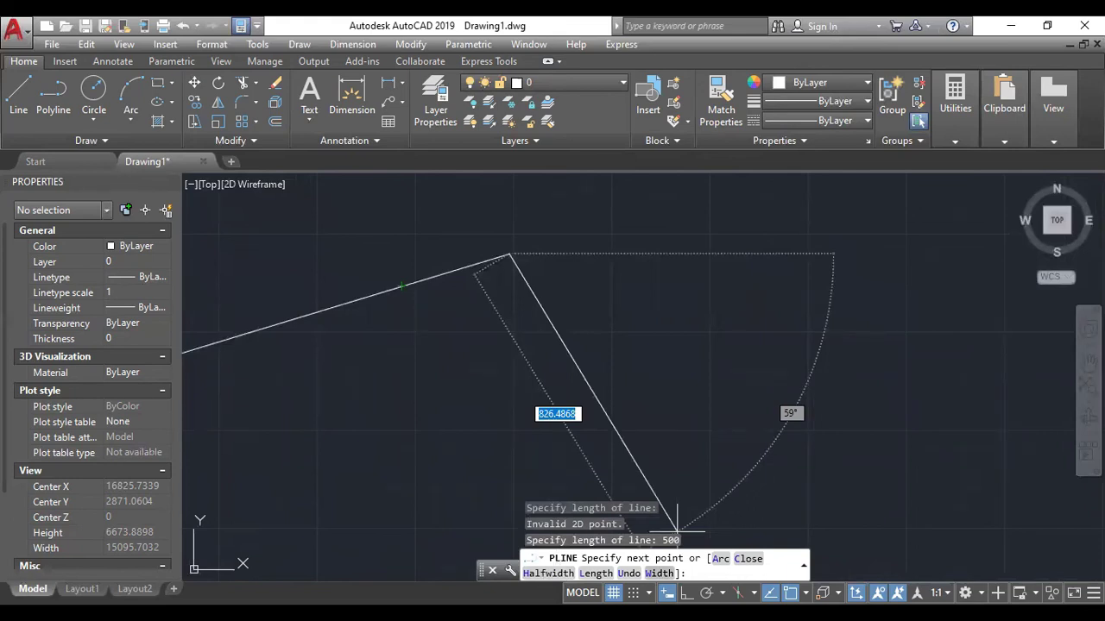
middle_drag(644, 402, 596, 449)
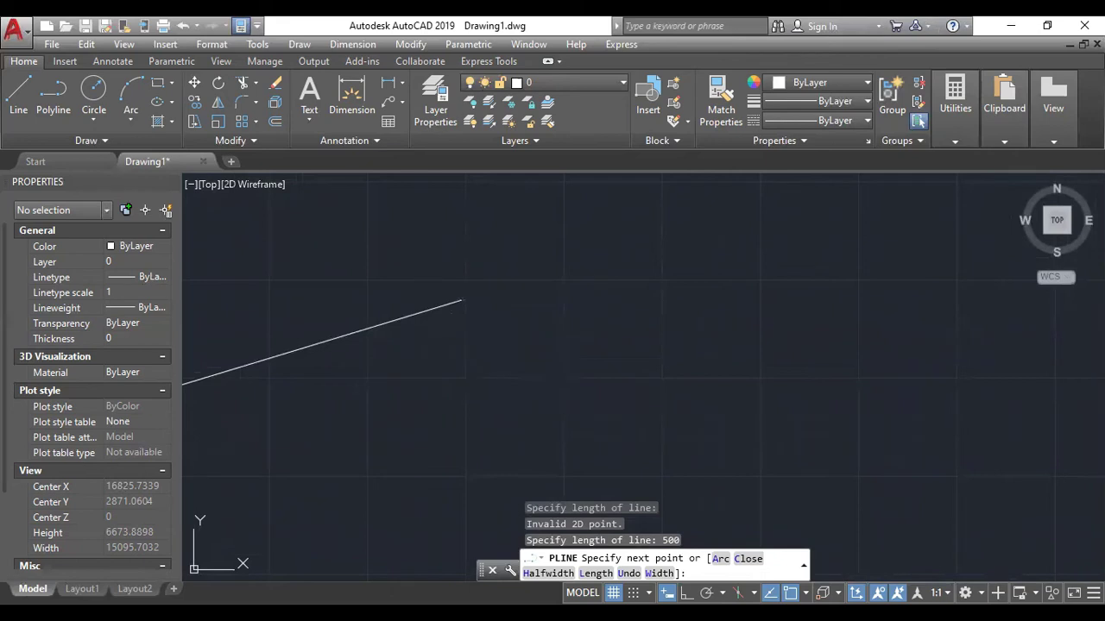
key(Escape)
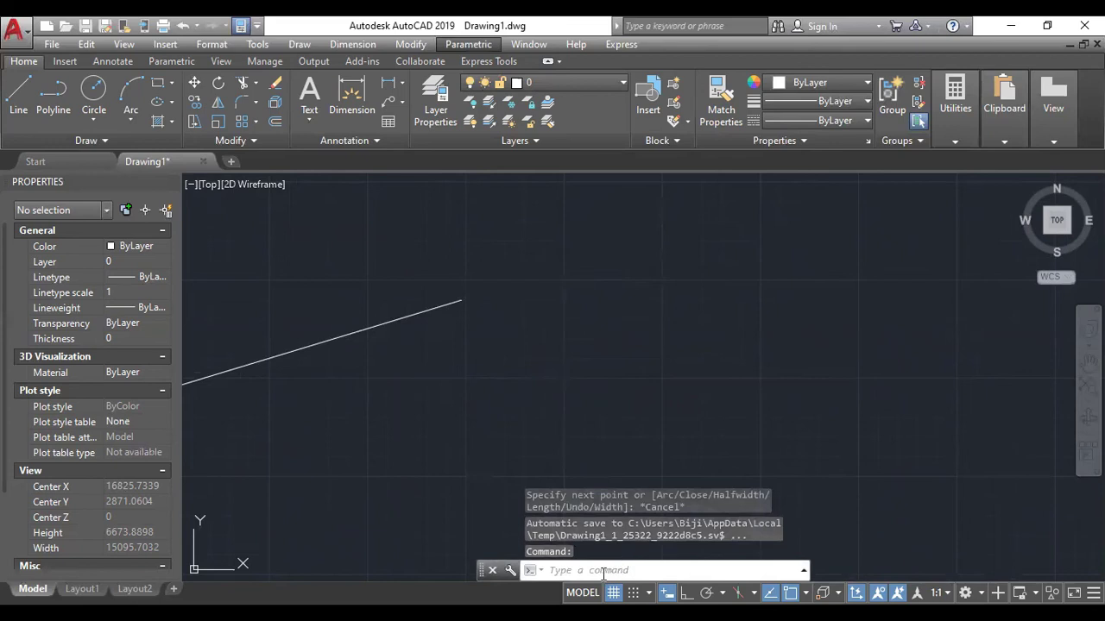
key(Escape)
key(Escape)
key(Escape)
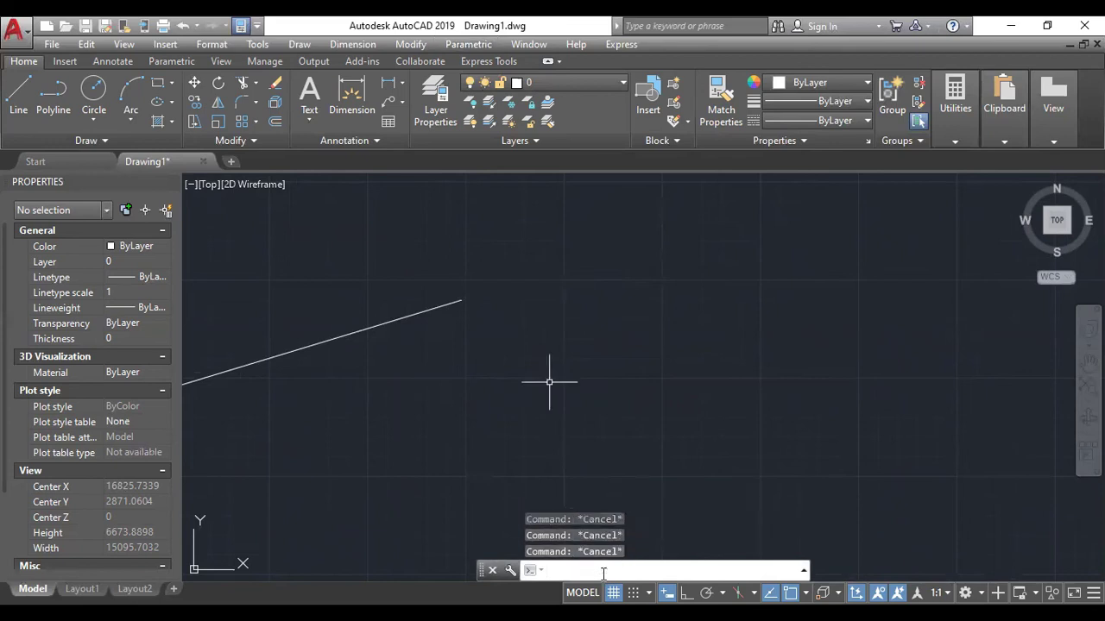
- Start a fifth polyline in the empty area right of the fourth one and choose the Halfwidth option
text(pl)
key(Return)
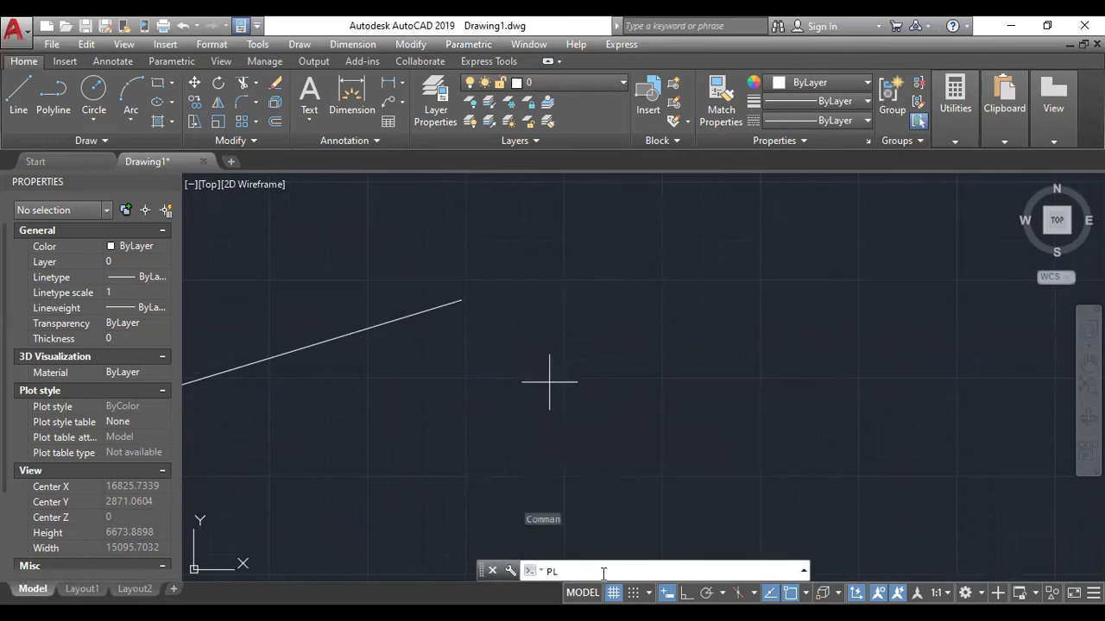
scroll(548, 381, up, 6)
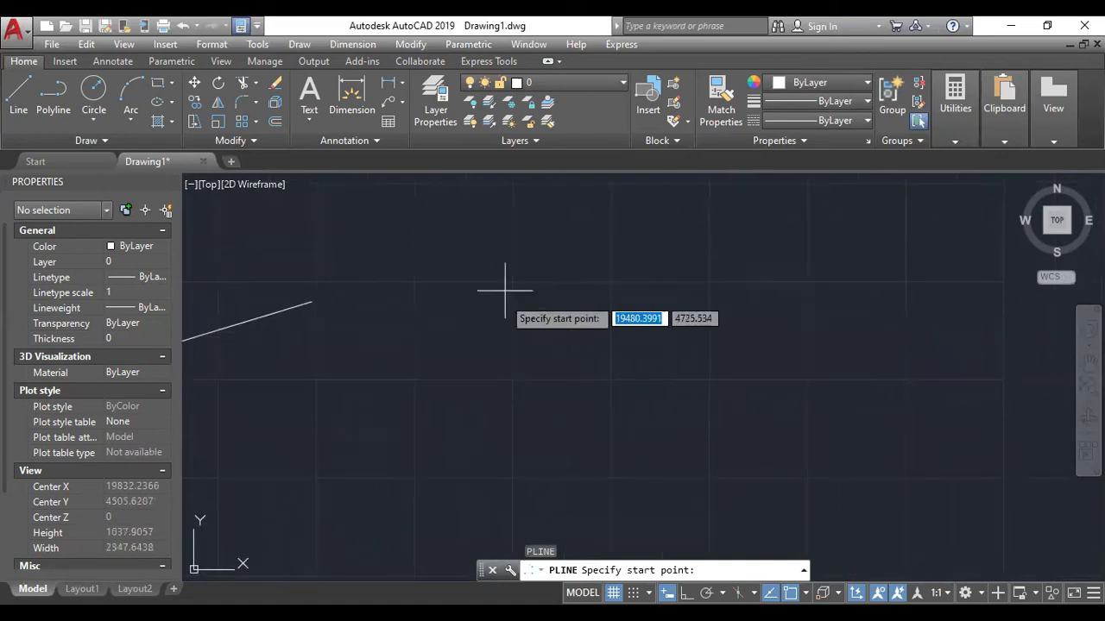
scroll(550, 344, up, 3)
scroll(539, 339, up, 2)
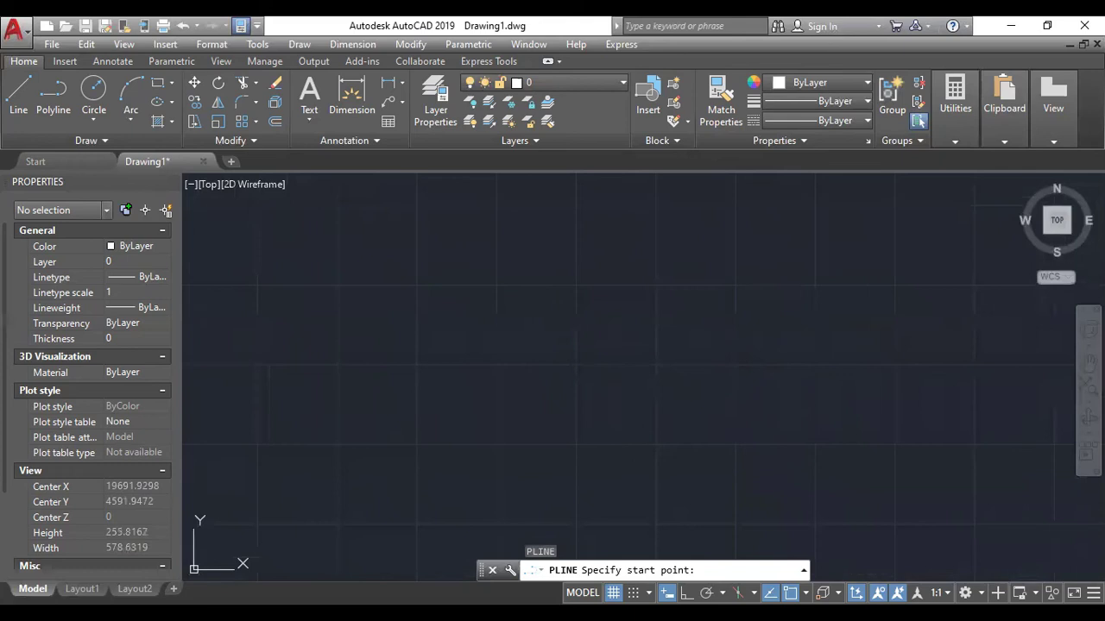
click(539, 339)
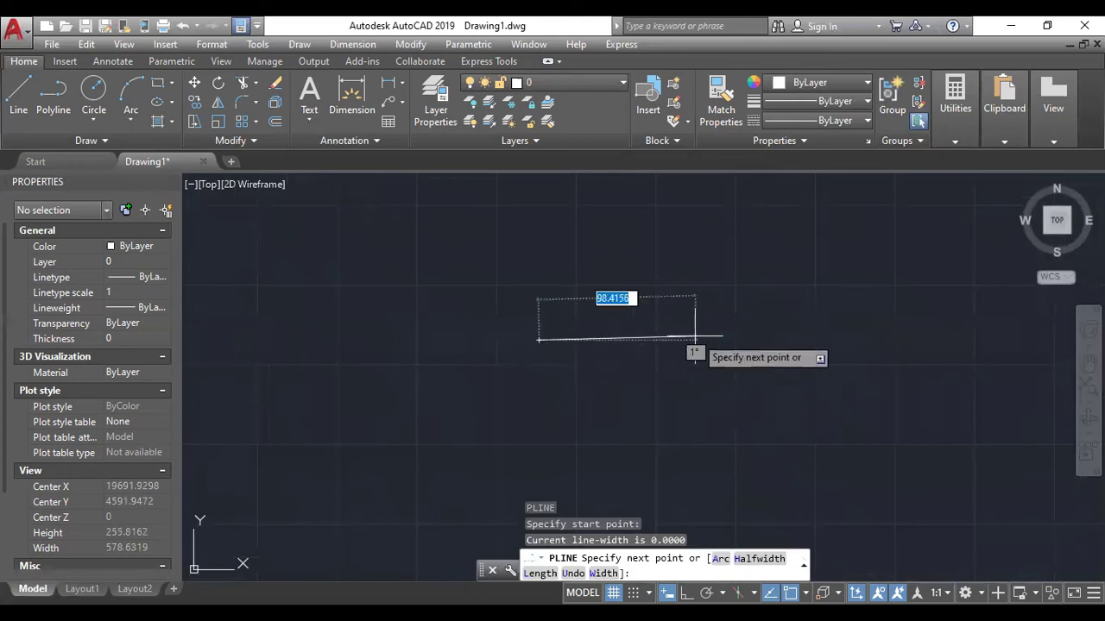
click(766, 564)
- Set the fifth polyline's starting half-width to 0 and its ending half-width to 2
scroll(604, 357, up, 4)
mouse_move(604, 357)
middle_down()
mouse_move(510, 314)
mouse_move(529, 364)
middle_up()
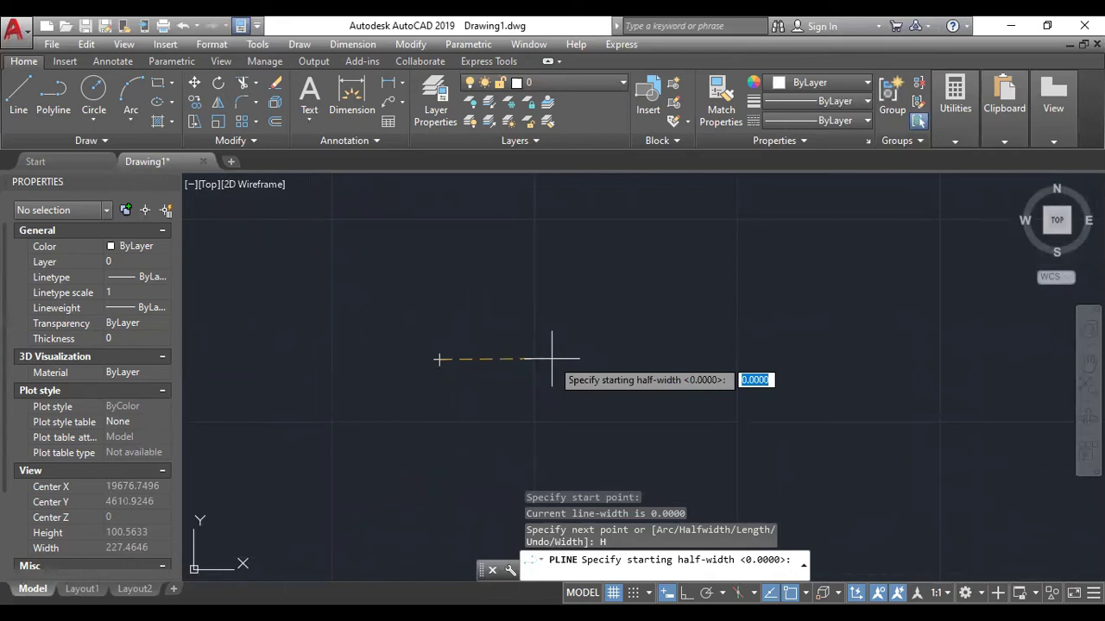
scroll(484, 361, up, 5)
scroll(536, 336, up, 3)
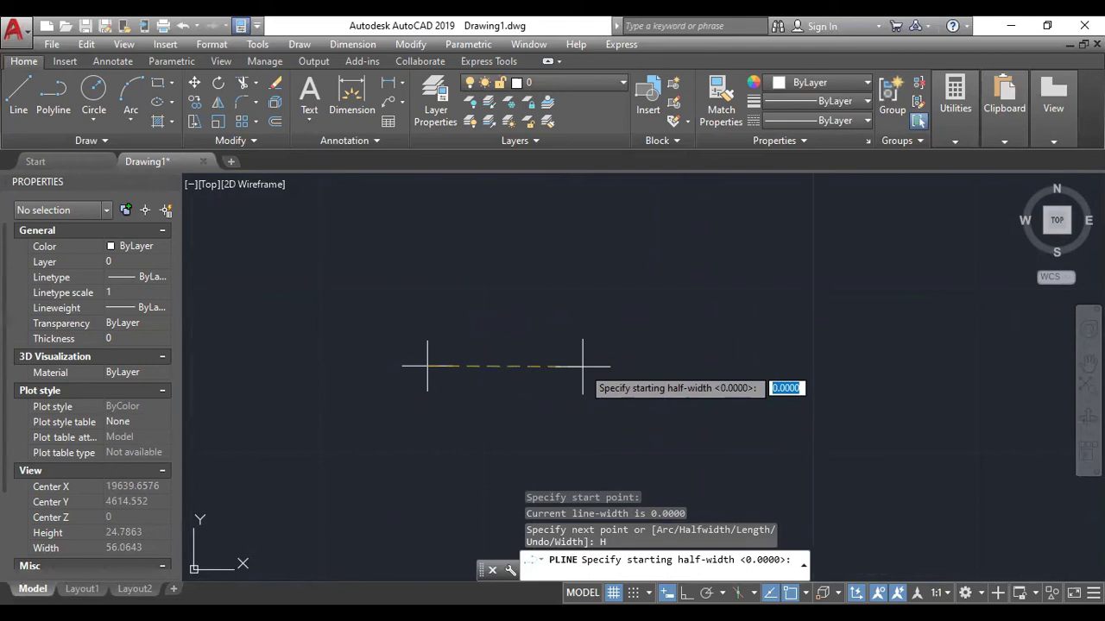
text(0)
key(Return)
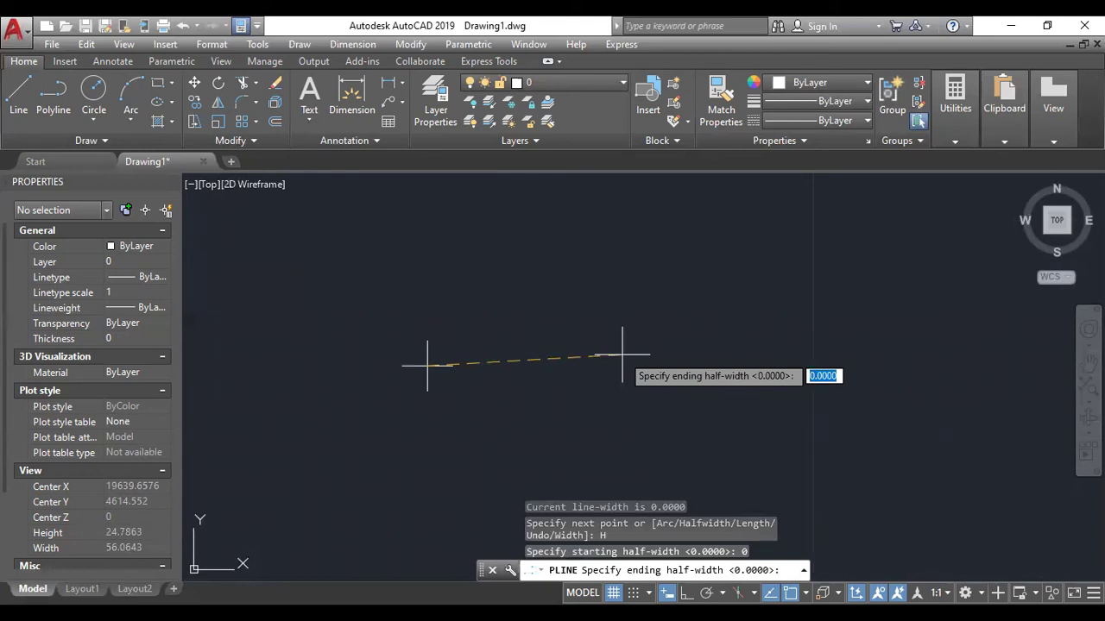
text(2)
scroll(475, 298, down, 6)
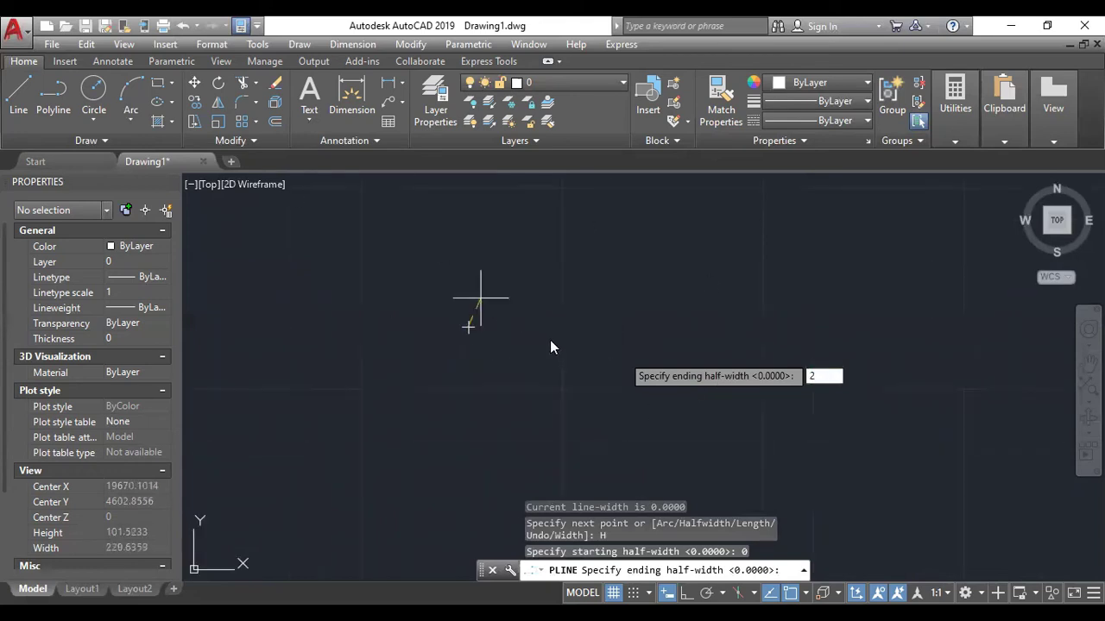
scroll(521, 355, up, 4)
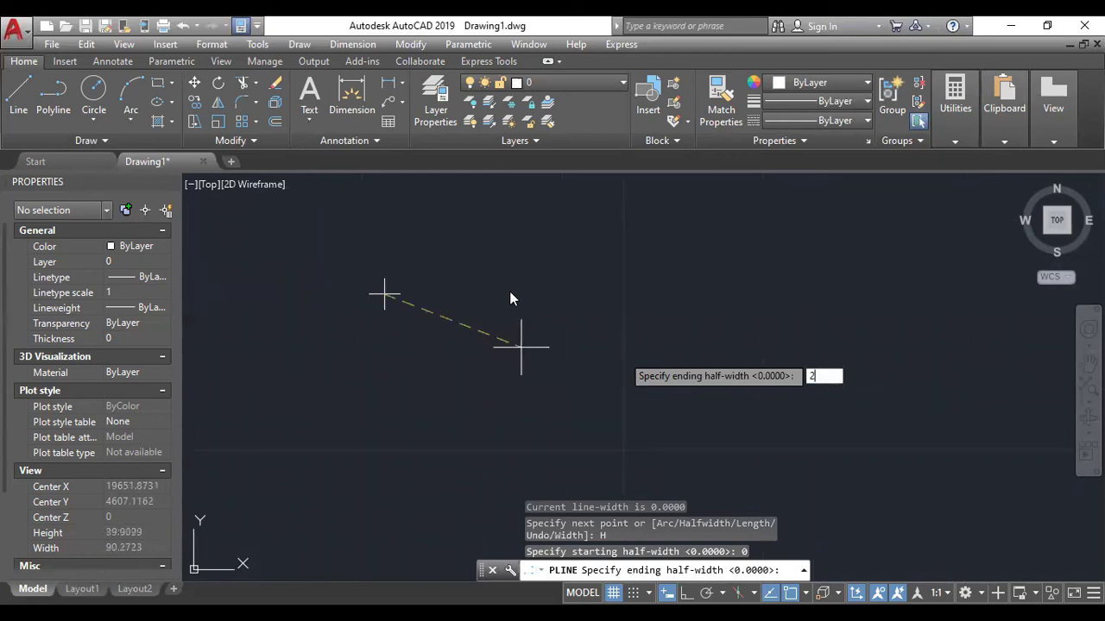
key(Return)
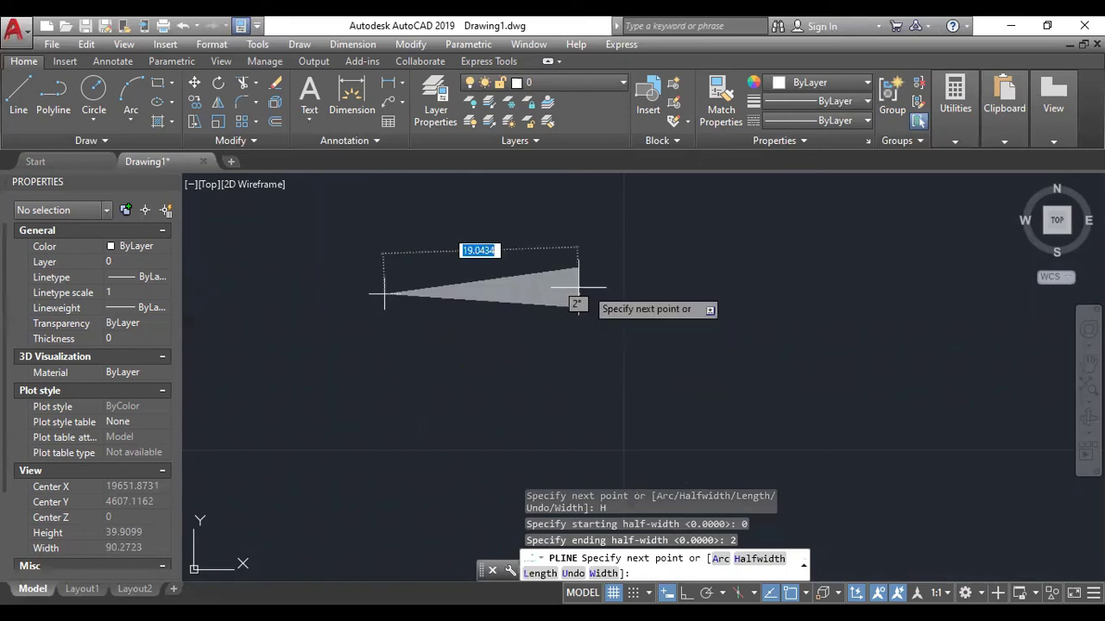
- Preview the tapered segment at different lengths and turn on Ortho mode to keep it horizontal
middle_drag(757, 295, 688, 347)
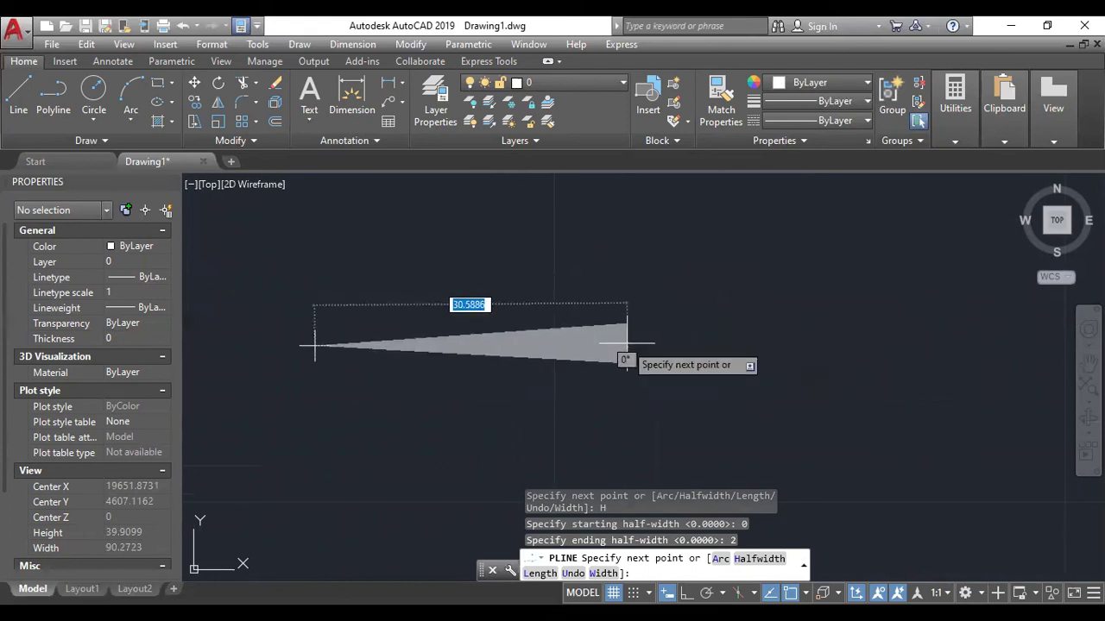
middle_drag(484, 364, 589, 366)
scroll(590, 363, up, 2)
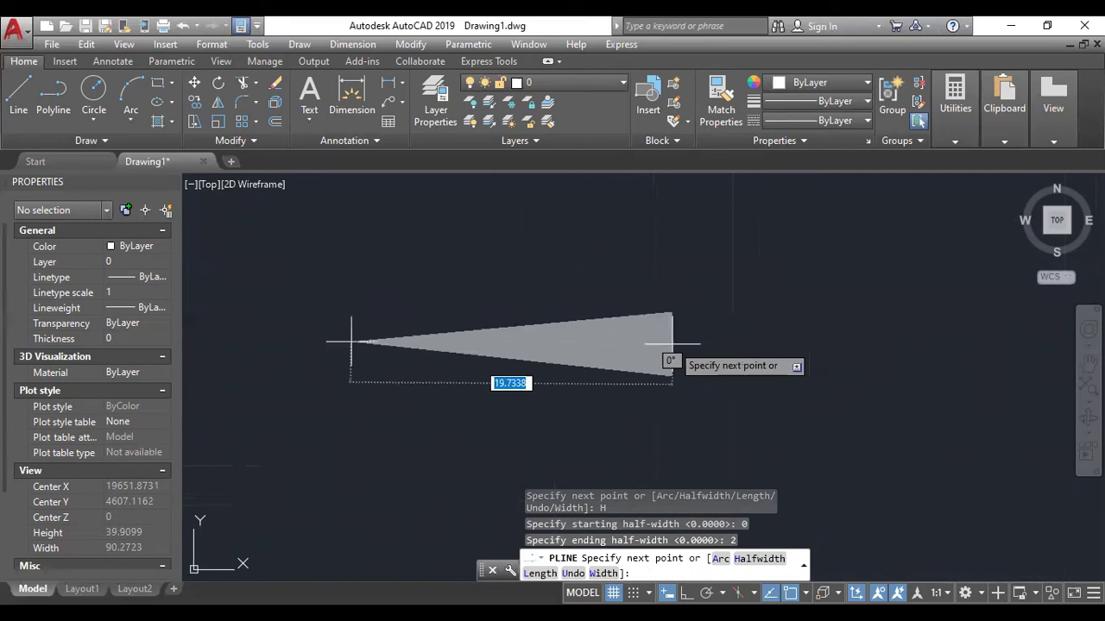
scroll(801, 339, down, 5)
middle_drag(802, 339, 665, 346)
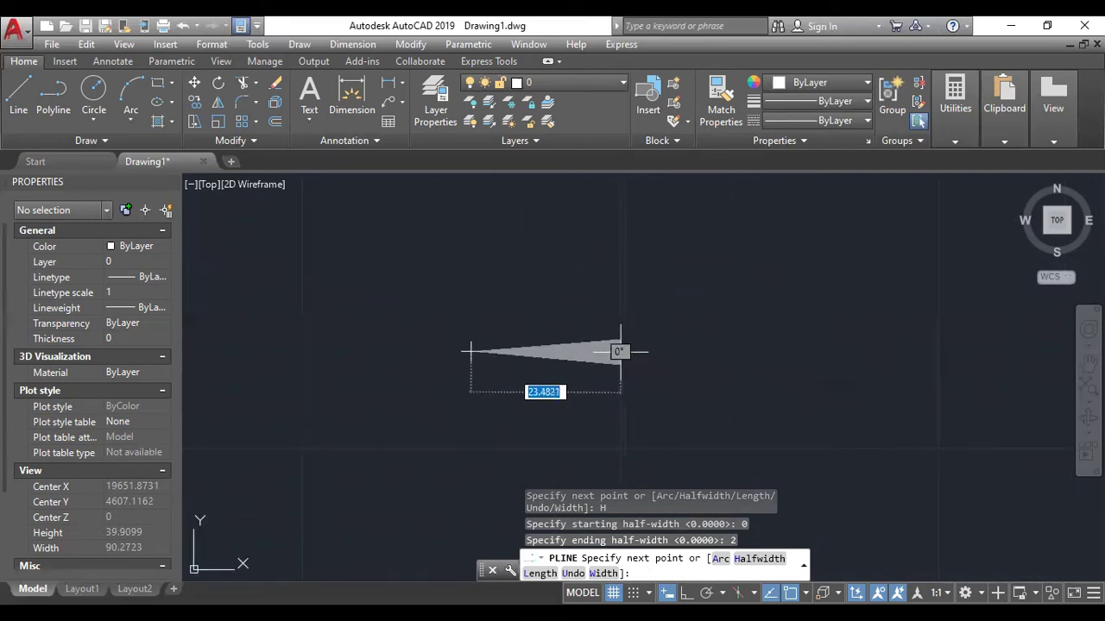
click(686, 593)
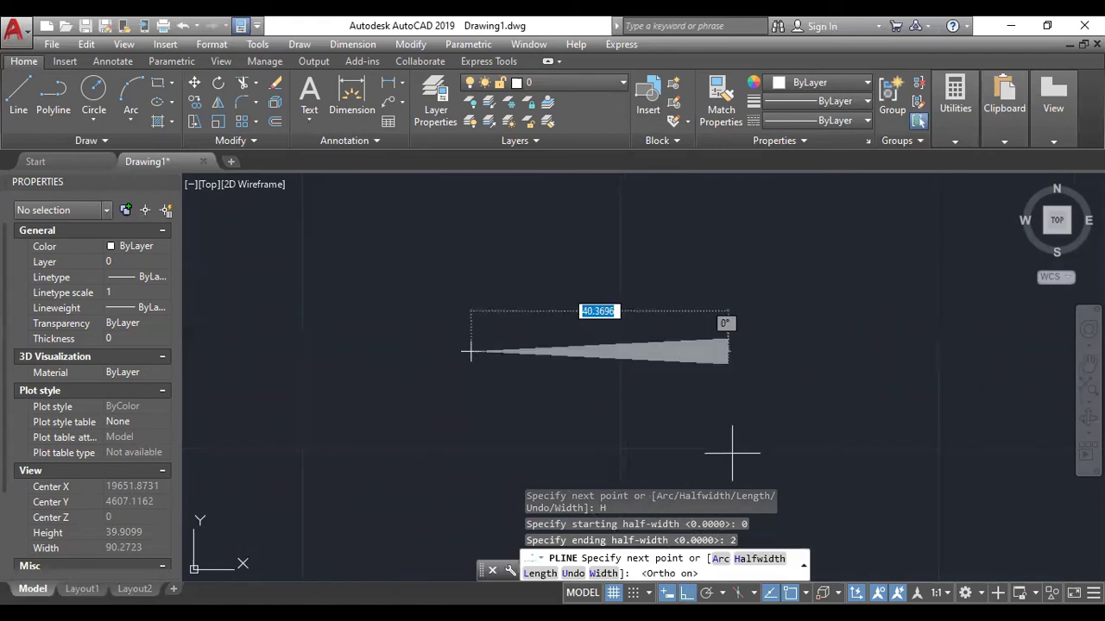
- Place the fifth polyline's horizontal tapered segment, and set the following segment's starting and ending half-widths to 0
click(620, 351)
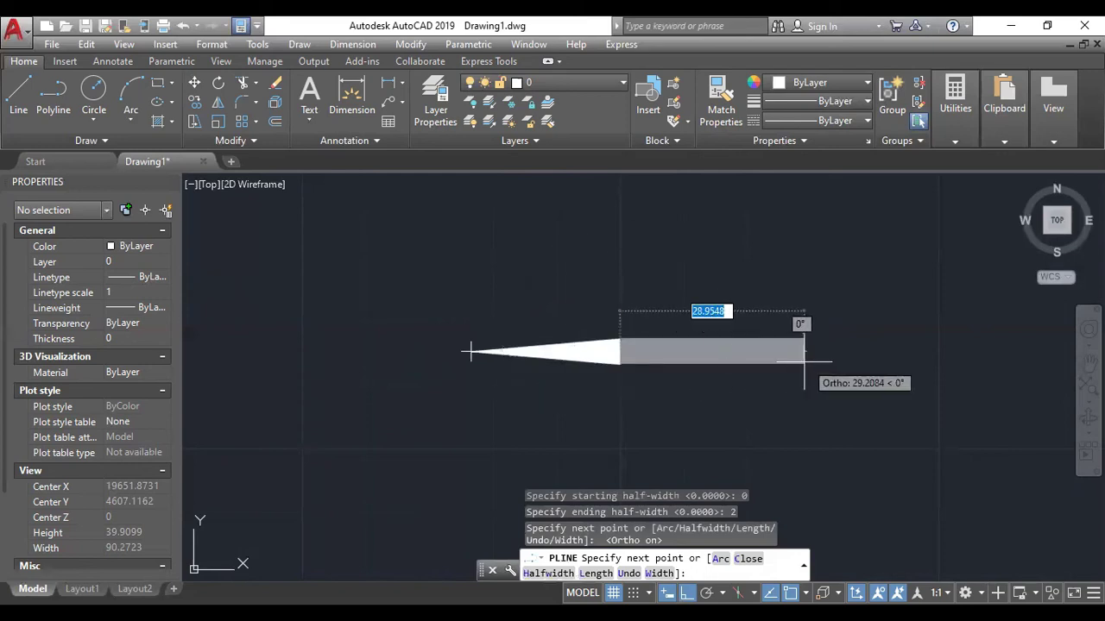
scroll(655, 364, up, 4)
middle_drag(658, 363, 695, 370)
middle_drag(870, 361, 788, 368)
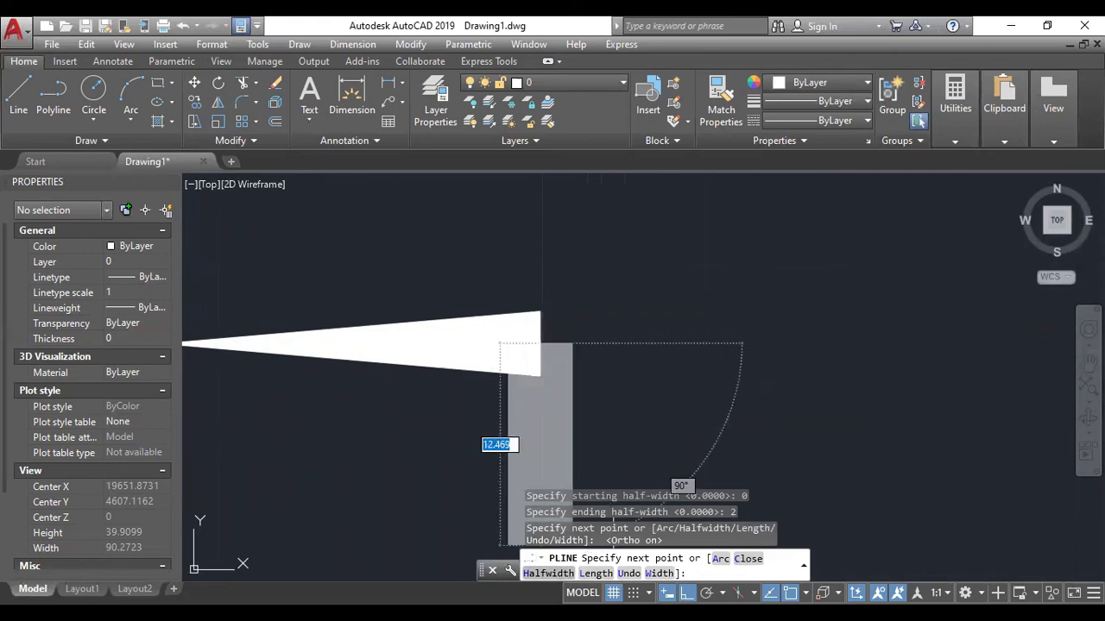
text(H)
key(Return)
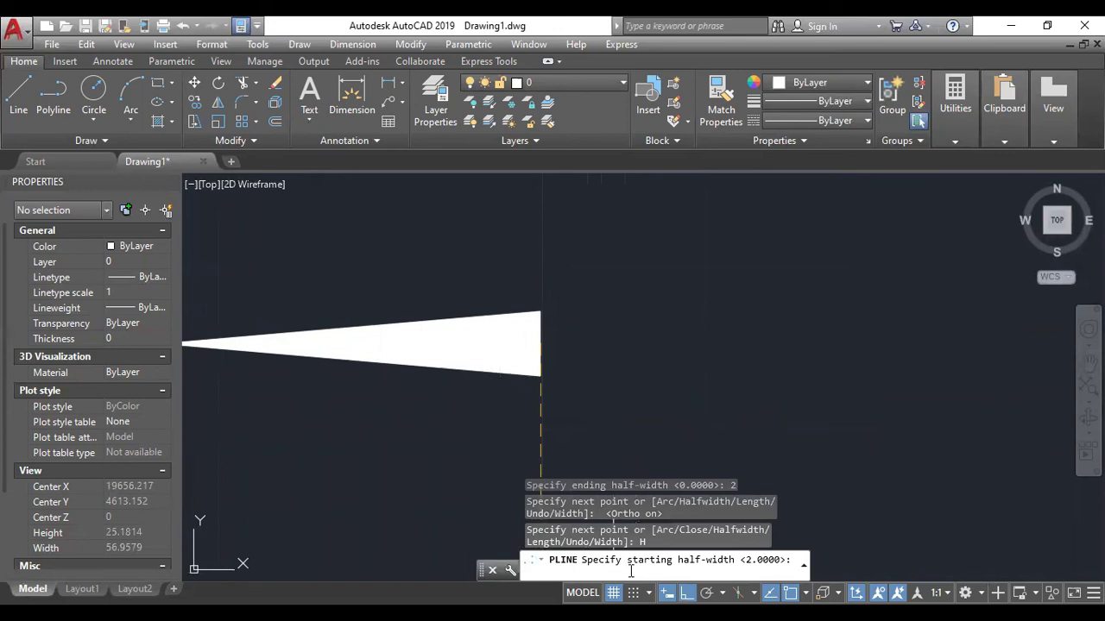
key(Return)
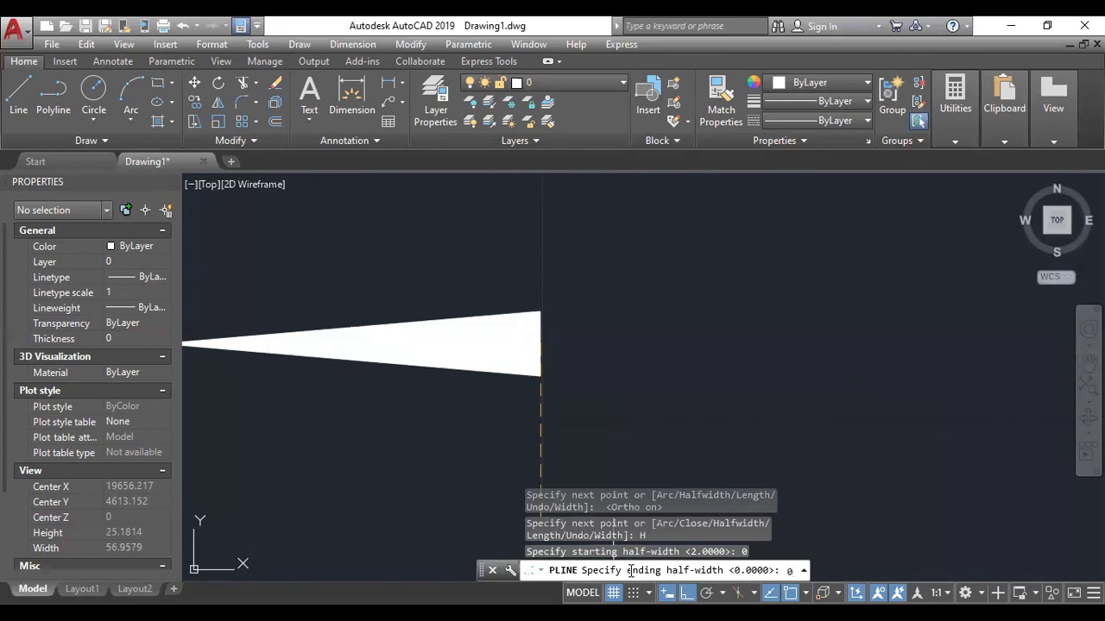
key(Return)
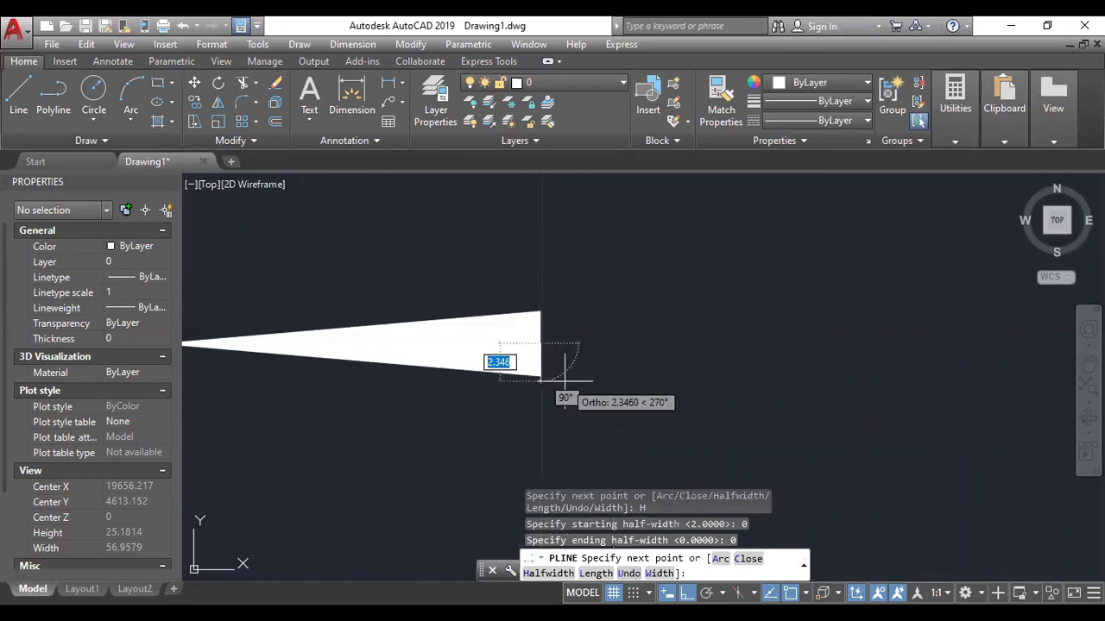
- Draw a thin horizontal segment about 22 units long from the taper's wide end and end the fifth polyline
scroll(469, 343, up, 1)
scroll(635, 322, up, 1)
scroll(962, 334, down, 1)
scroll(811, 375, down, 5)
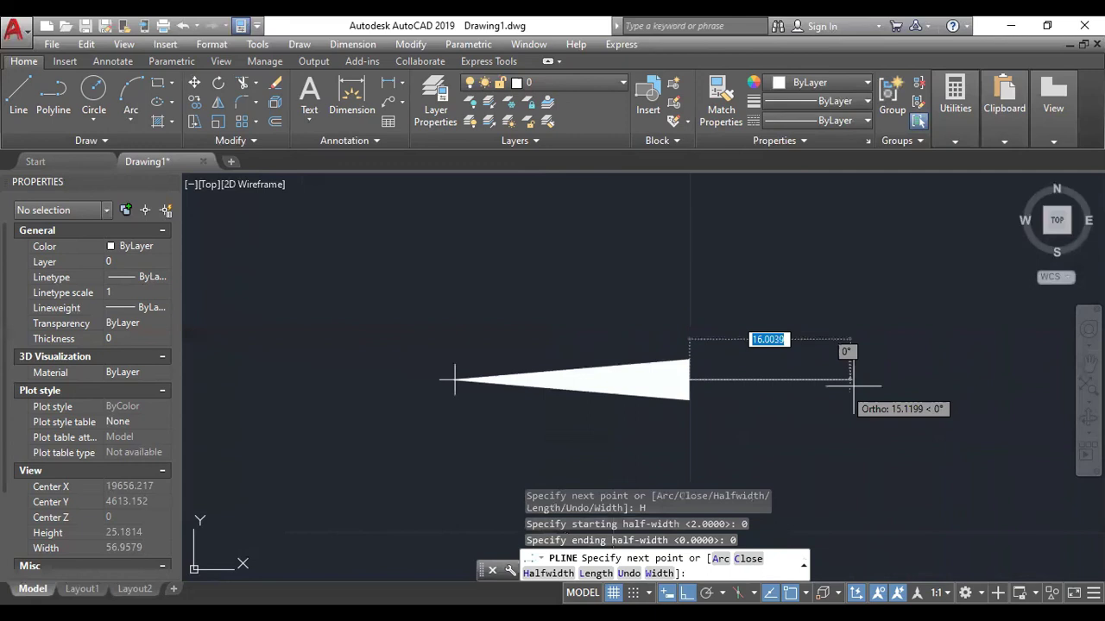
scroll(833, 370, up, 2)
middle_drag(833, 370, 788, 372)
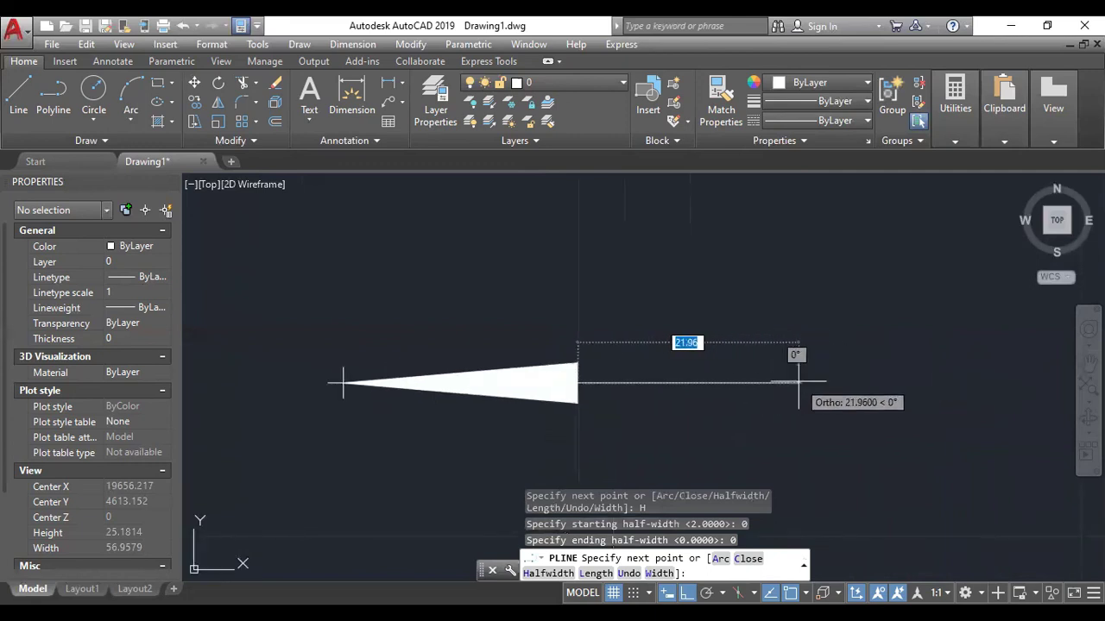
click(799, 382)
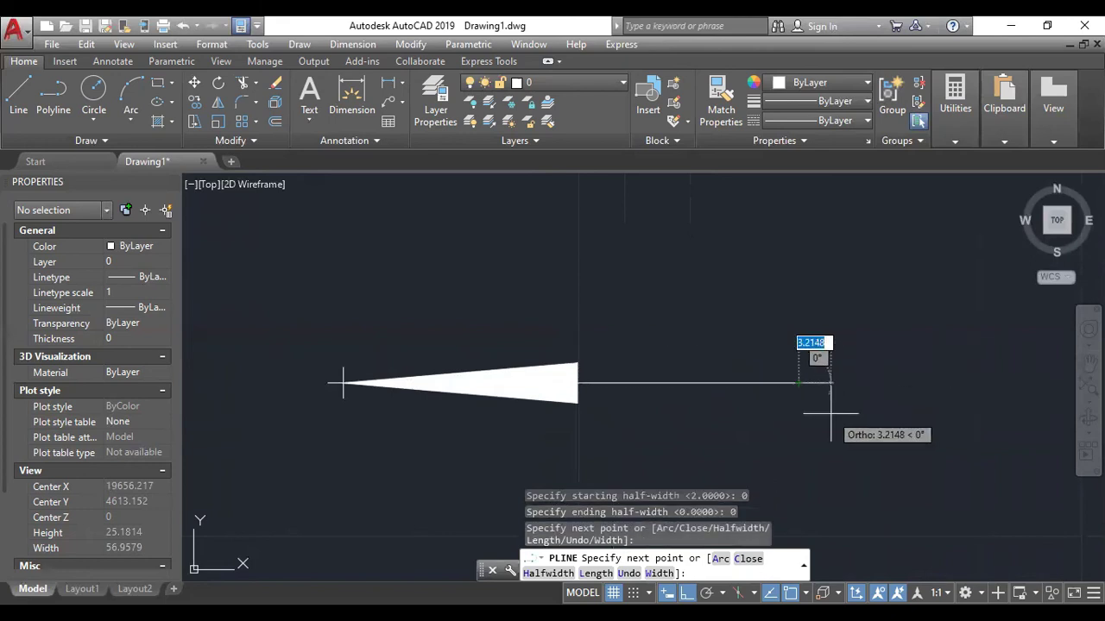
key(Escape)
mouse_move(813, 414)
middle_down()
mouse_move(764, 293)
mouse_move(771, 328)
middle_up()
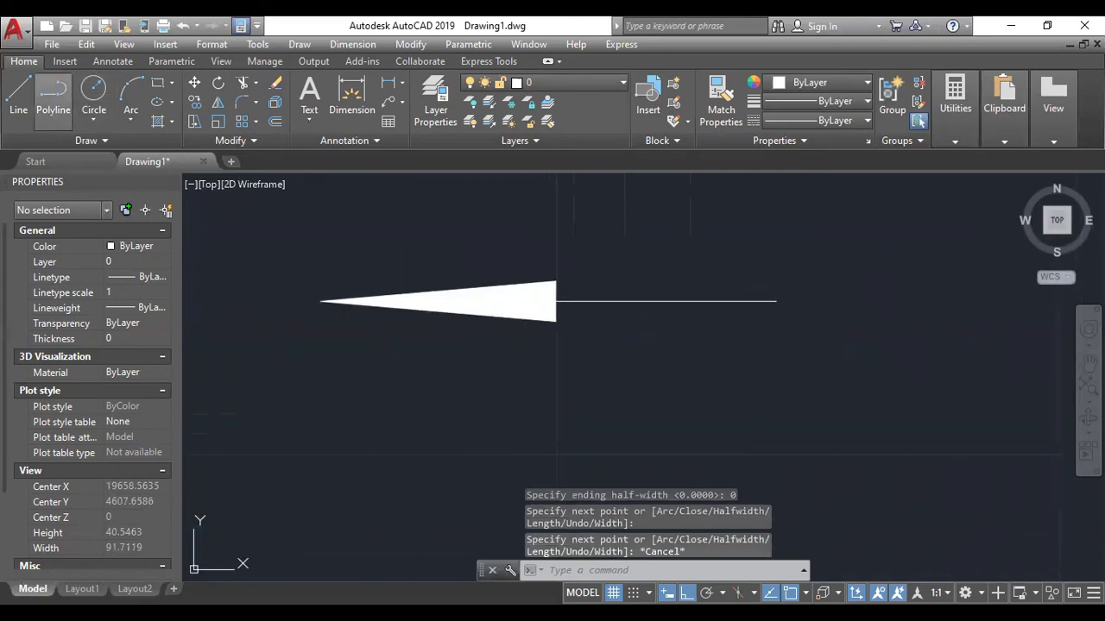
- Start a sixth polyline below the tapered arrow's tip and set its starting width to 0 and ending width to 2
click(52, 99)
middle_drag(316, 437, 334, 412)
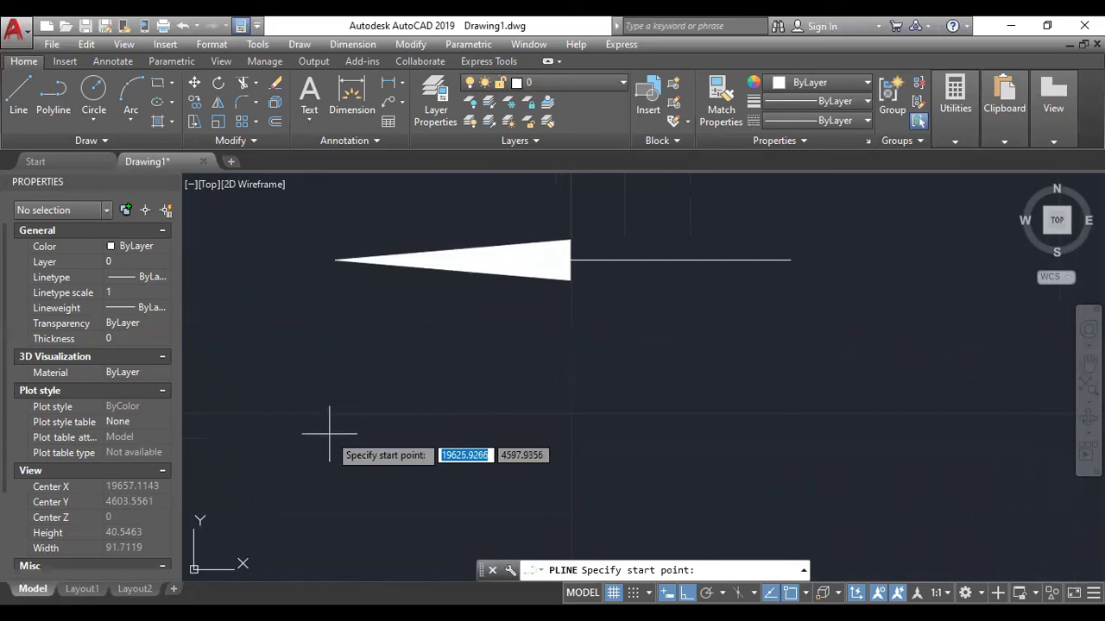
click(344, 434)
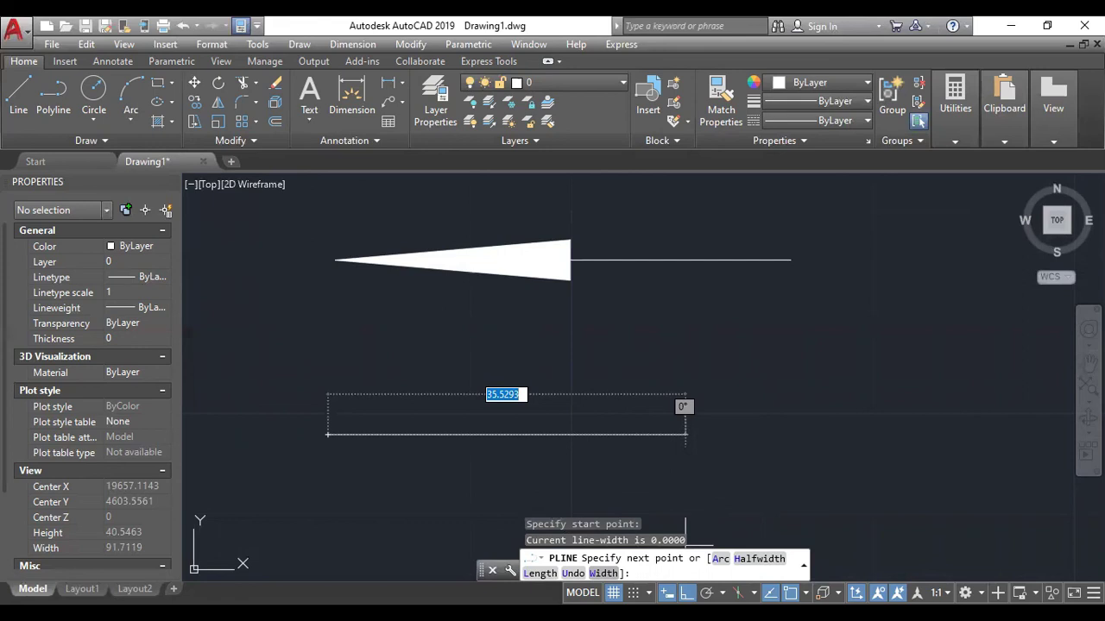
click(603, 573)
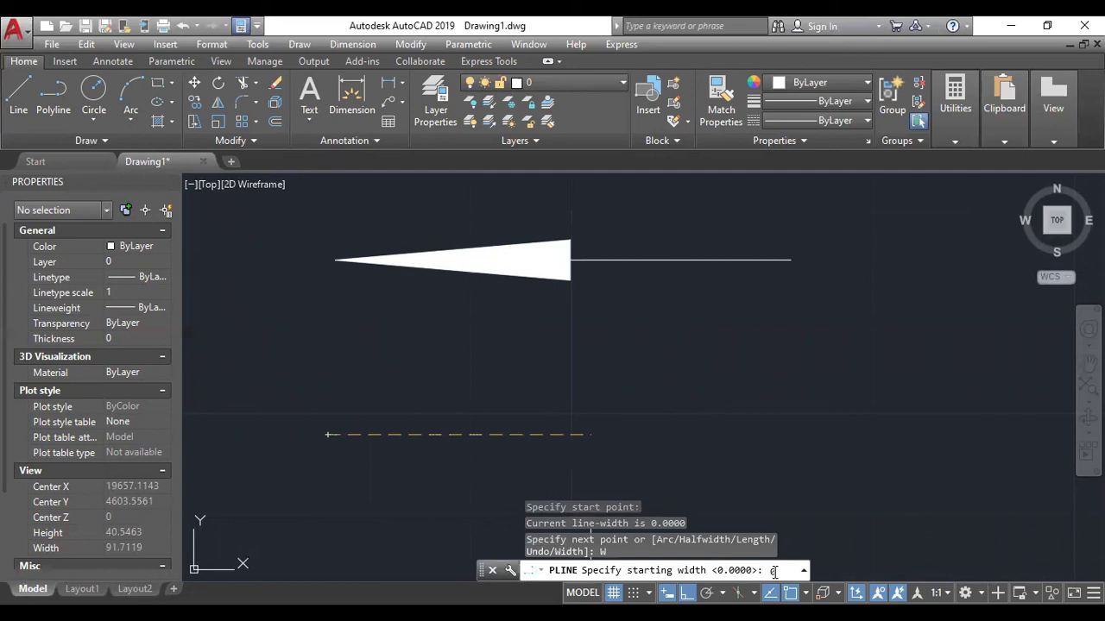
text(0)
key(Return)
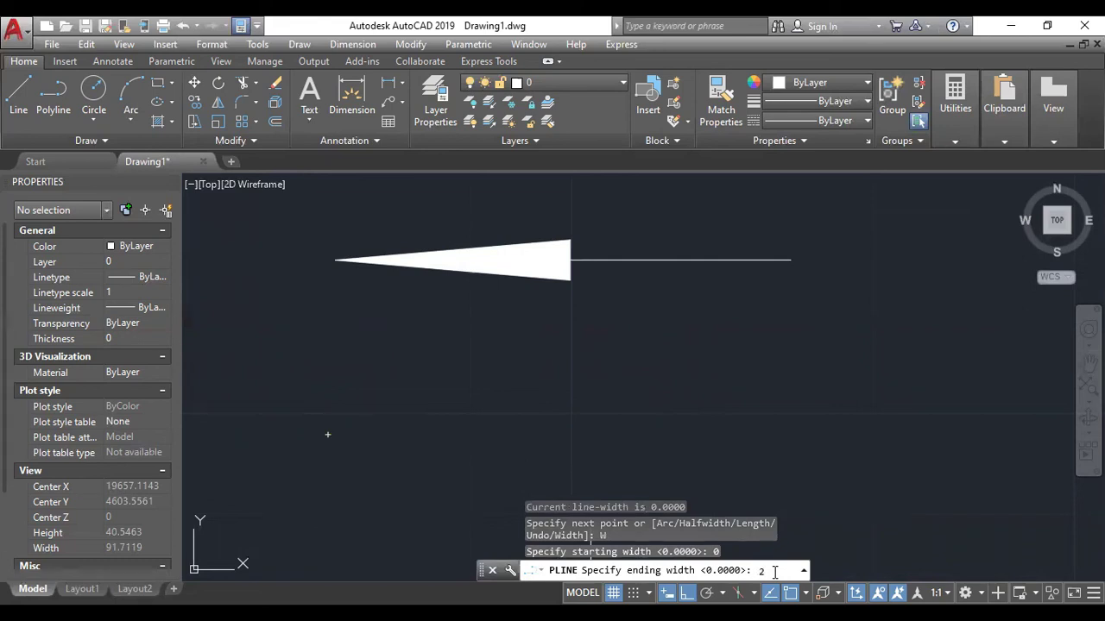
key(Return)
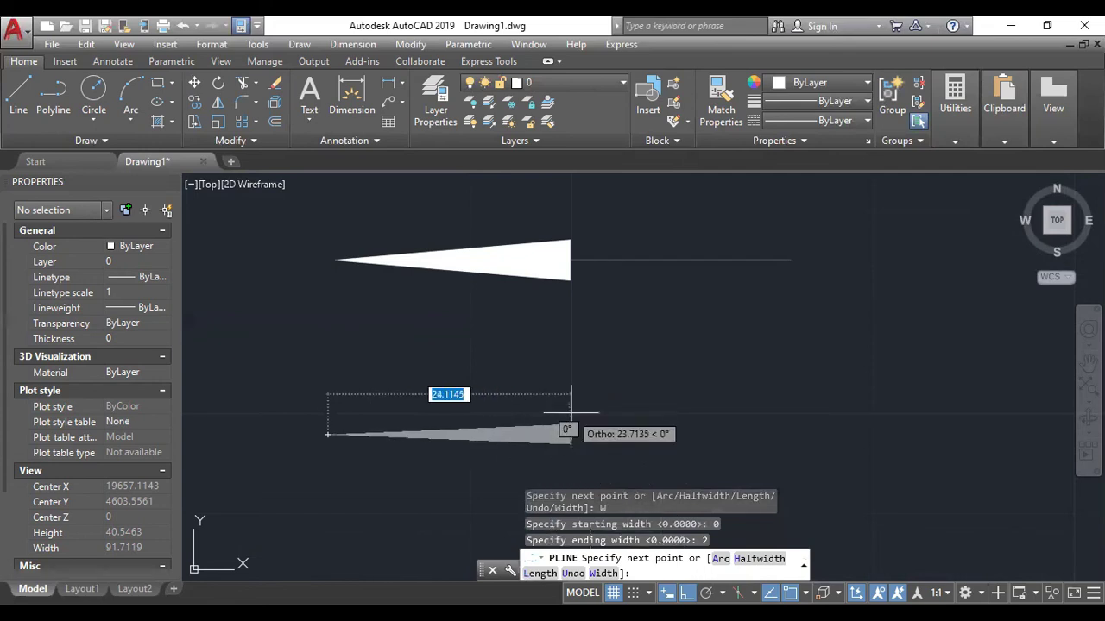
- Place the end of the sixth polyline's horizontal tapered segment, about 24 units long, below the upper arrowhead's wide end
scroll(570, 412, up, 4)
scroll(570, 387, down, 4)
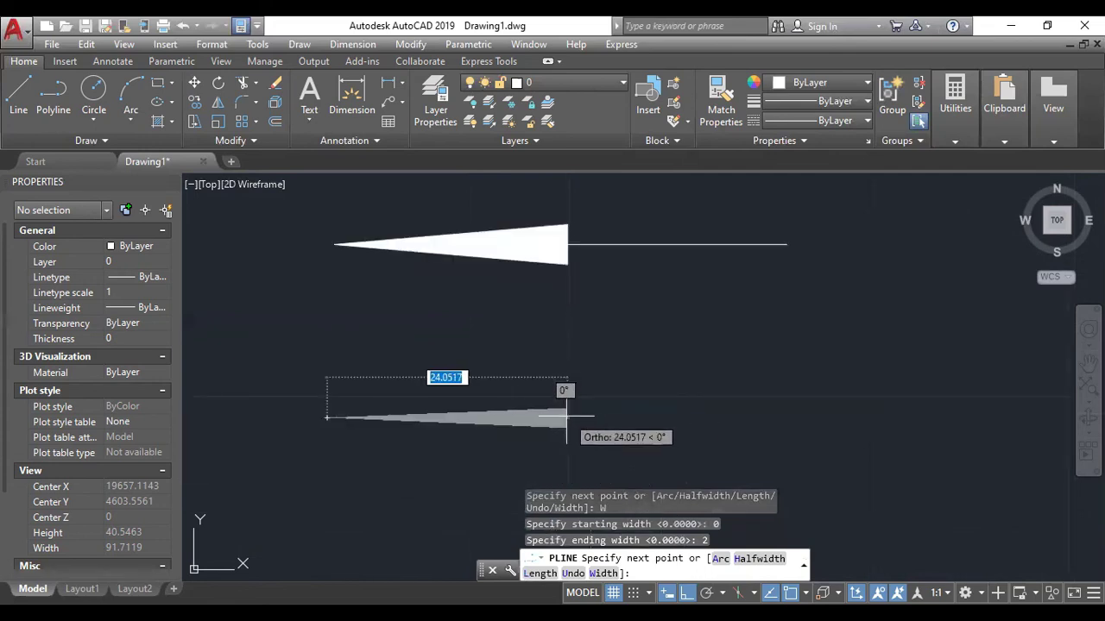
click(569, 418)
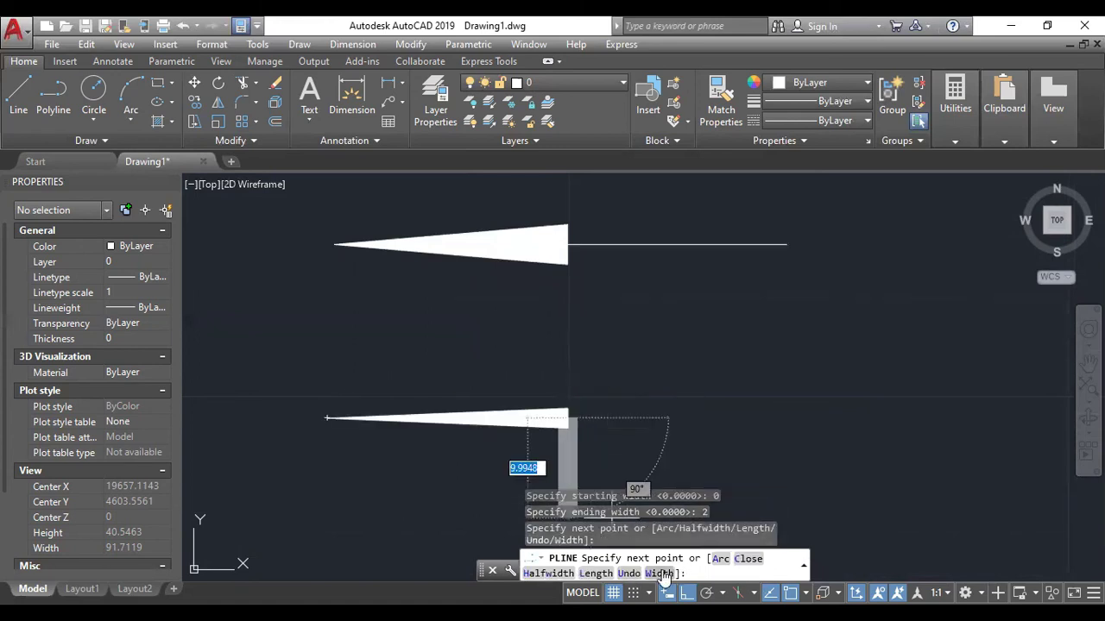
- Set the next segment's starting and ending widths to 0, then draw the thin horizontal shaft and end the sixth polyline
click(660, 573)
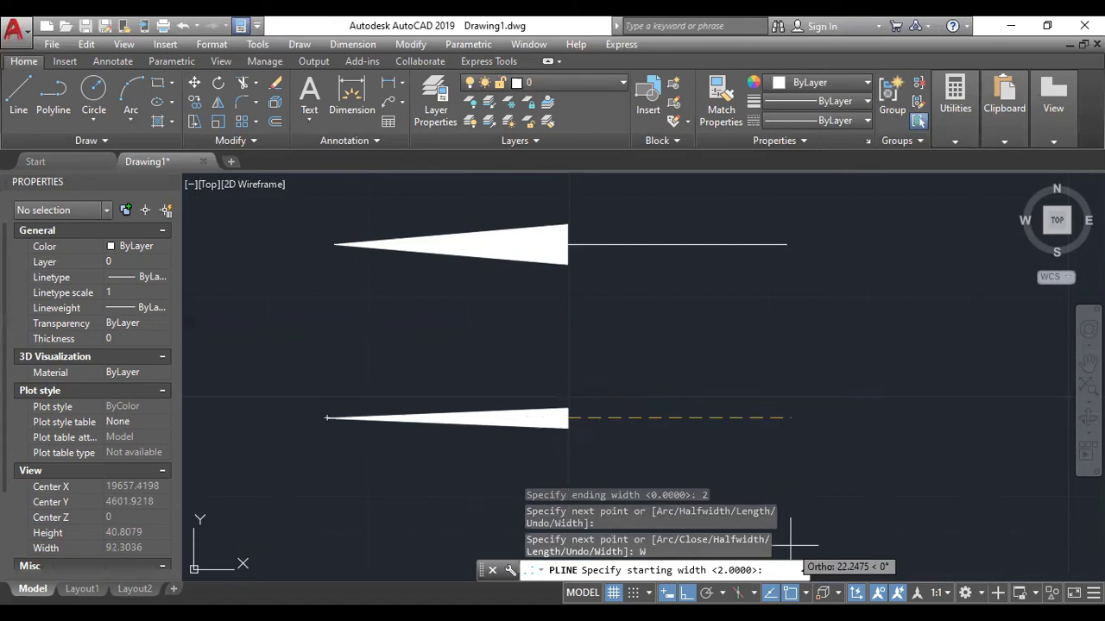
text(0)
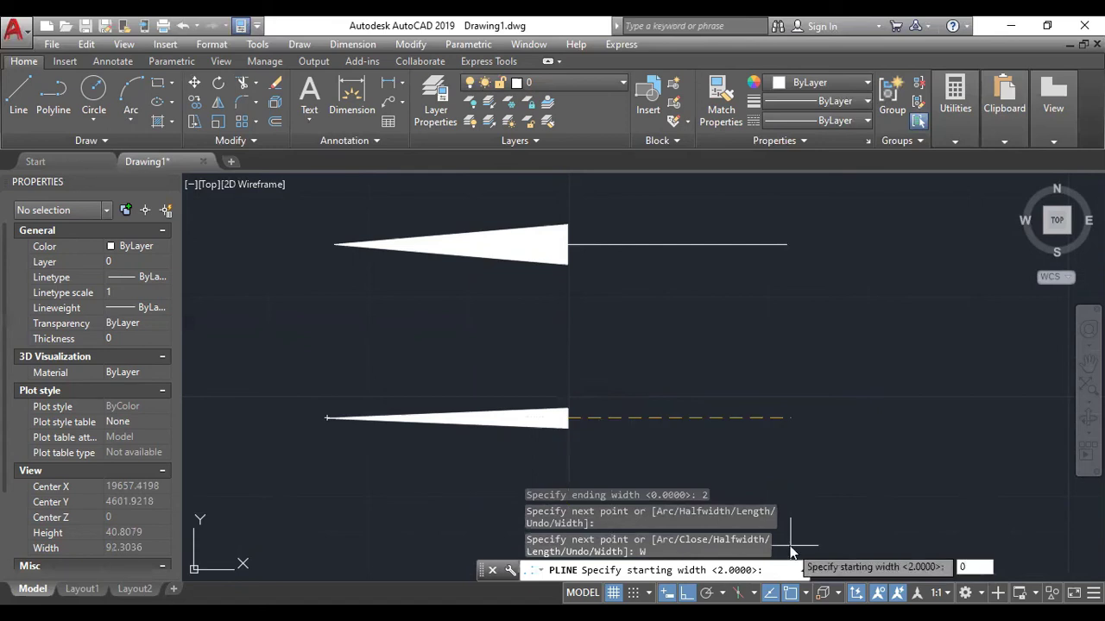
key(Return)
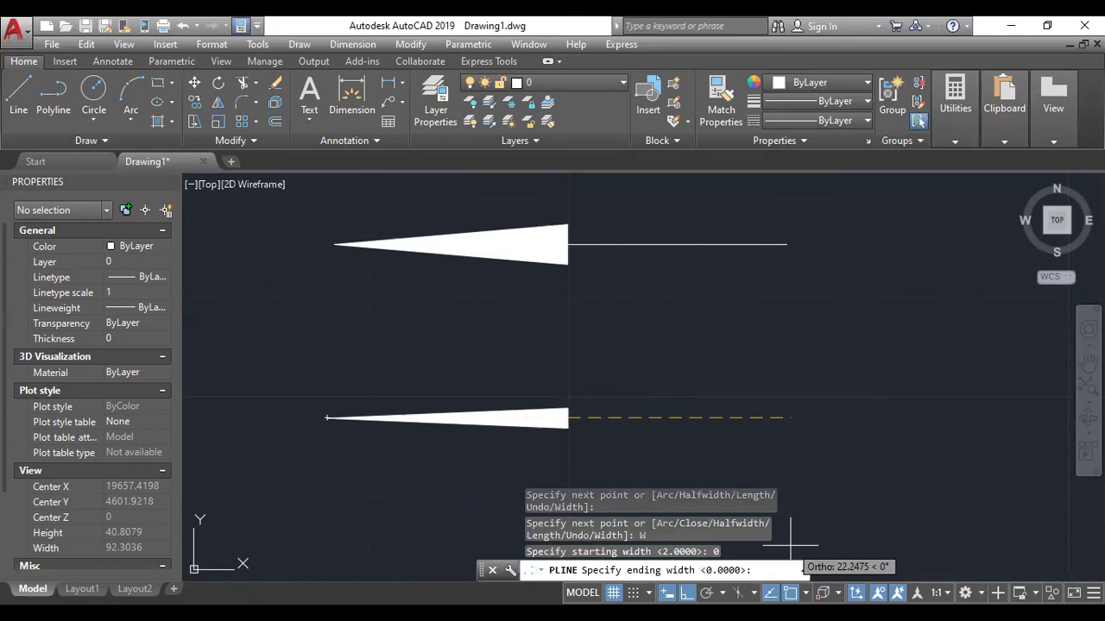
text(0)
key(Return)
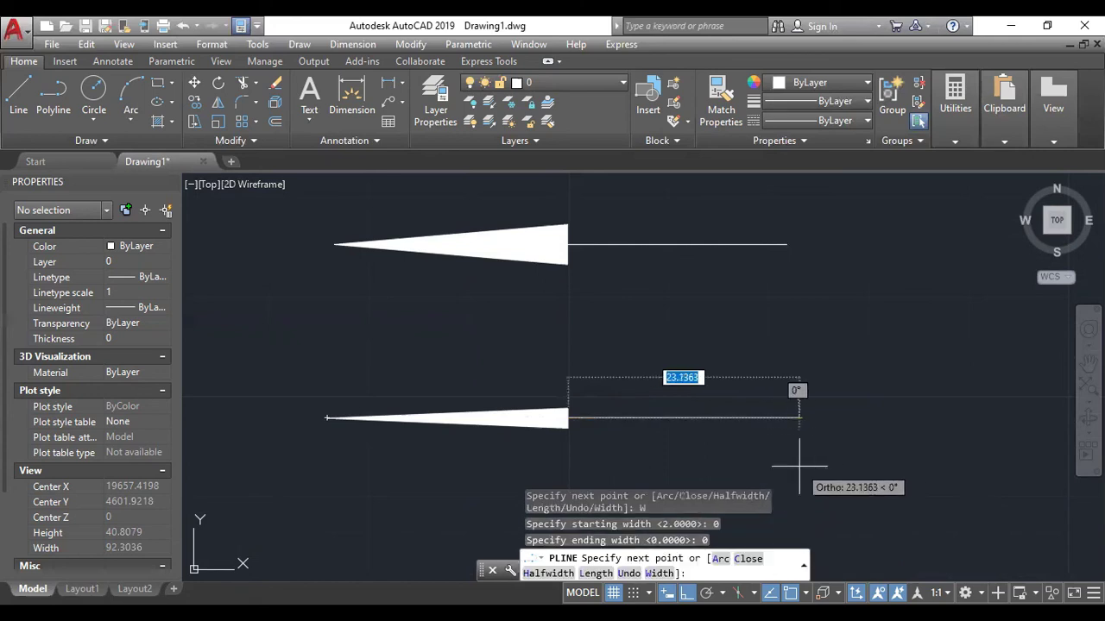
click(792, 464)
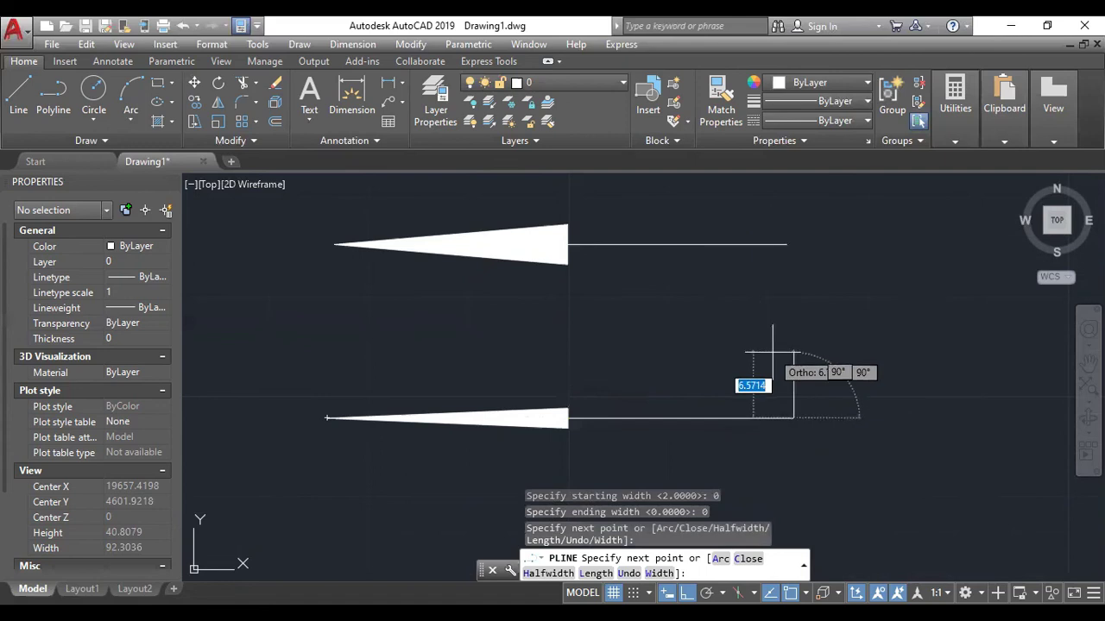
key(Escape)
- Compare the upper arrowhead made with Halfwidth 2 against the lower one made with Width 2
middle_drag(483, 304, 567, 320)
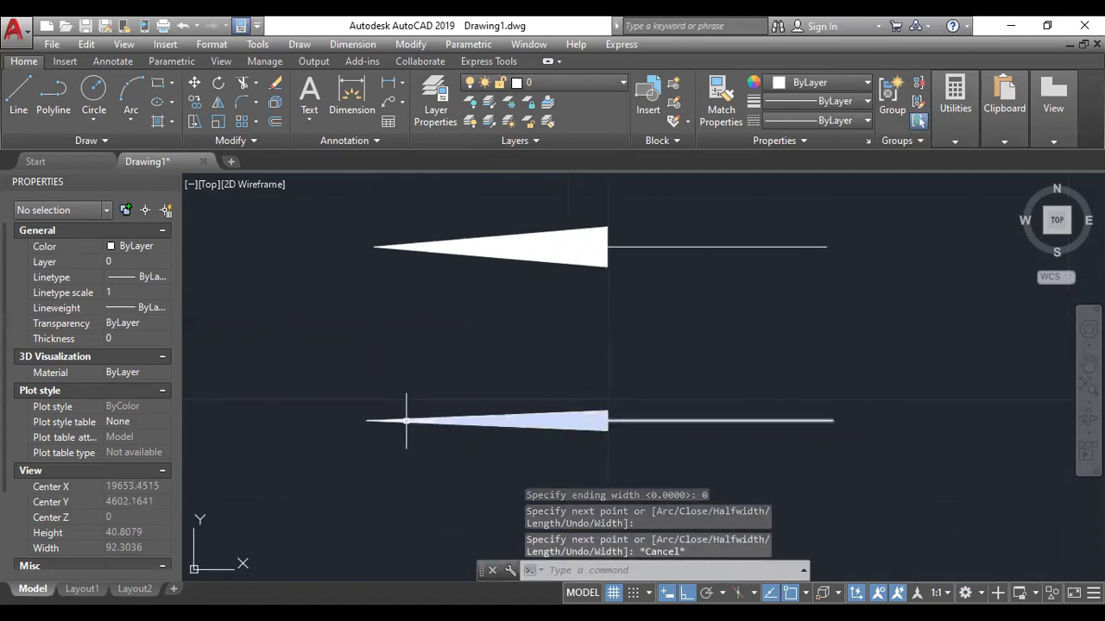
mouse_move(499, 300)
middle_down()
mouse_move(501, 323)
mouse_move(519, 328)
mouse_move(461, 348)
middle_up()
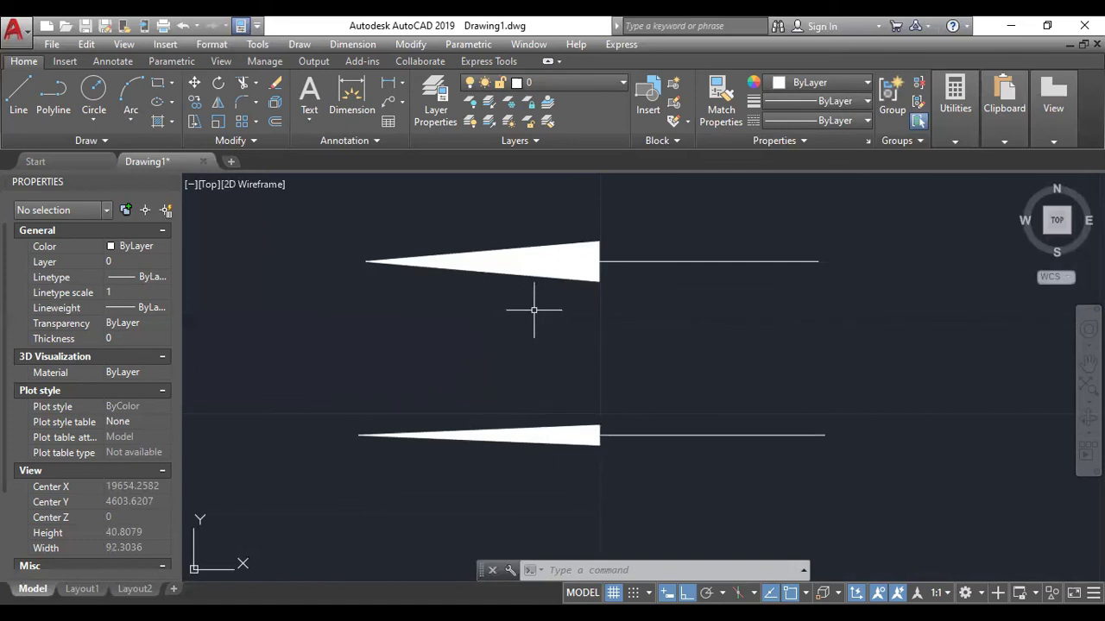
middle_drag(680, 346, 668, 374)
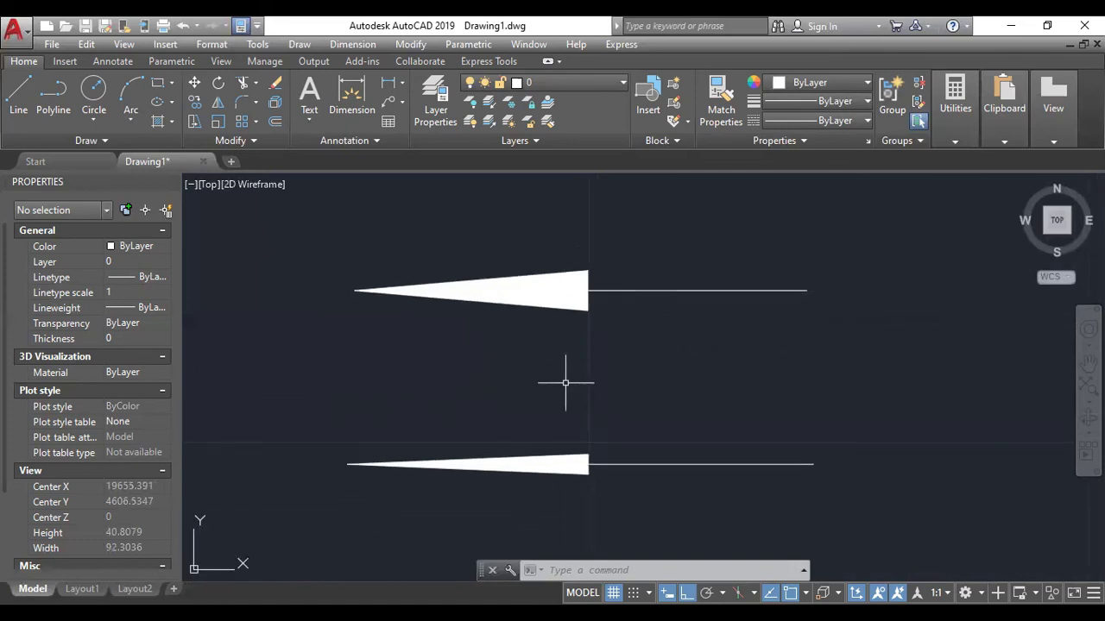
middle_drag(565, 383, 576, 365)
middle_drag(464, 405, 463, 395)
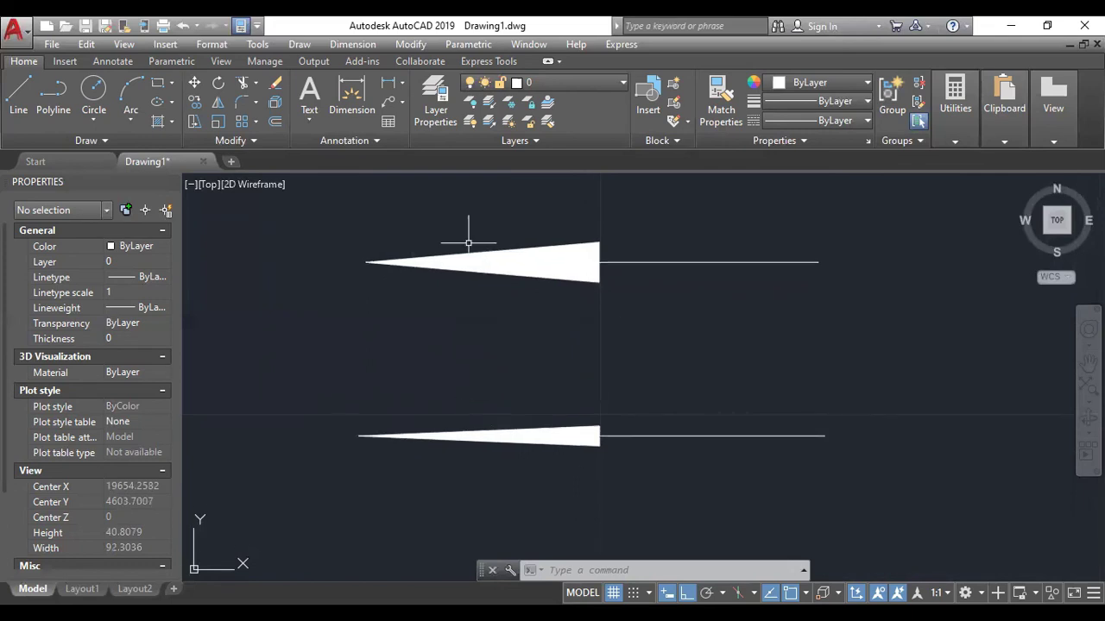
middle_drag(468, 243, 456, 292)
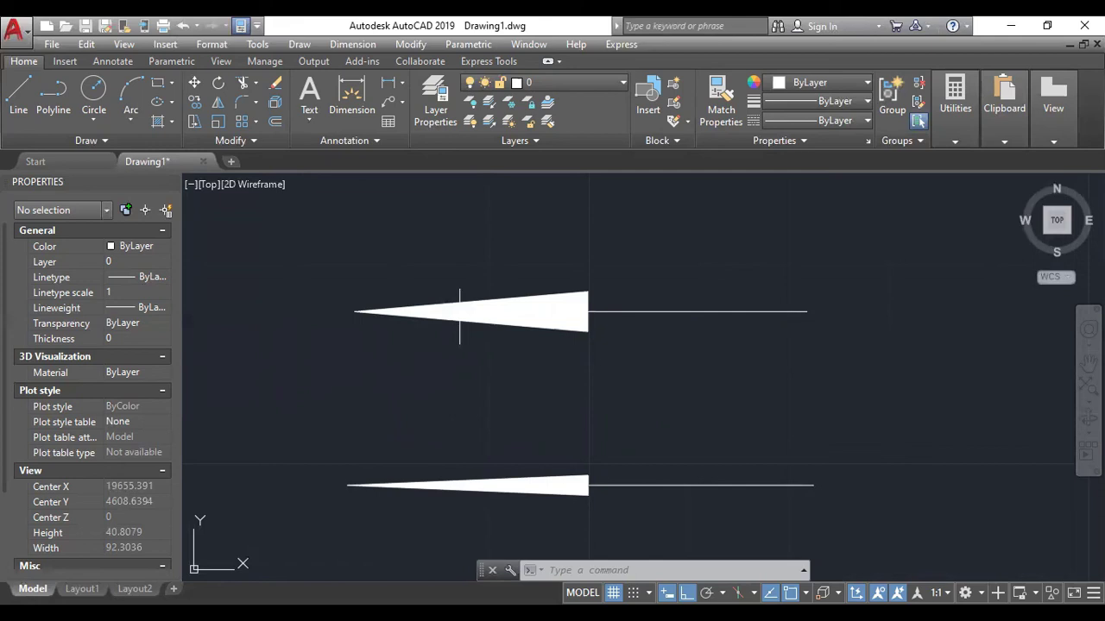
mouse_move(607, 398)
middle_down()
mouse_move(584, 406)
mouse_move(584, 343)
mouse_move(570, 399)
middle_up()
scroll(583, 343, down, 2)
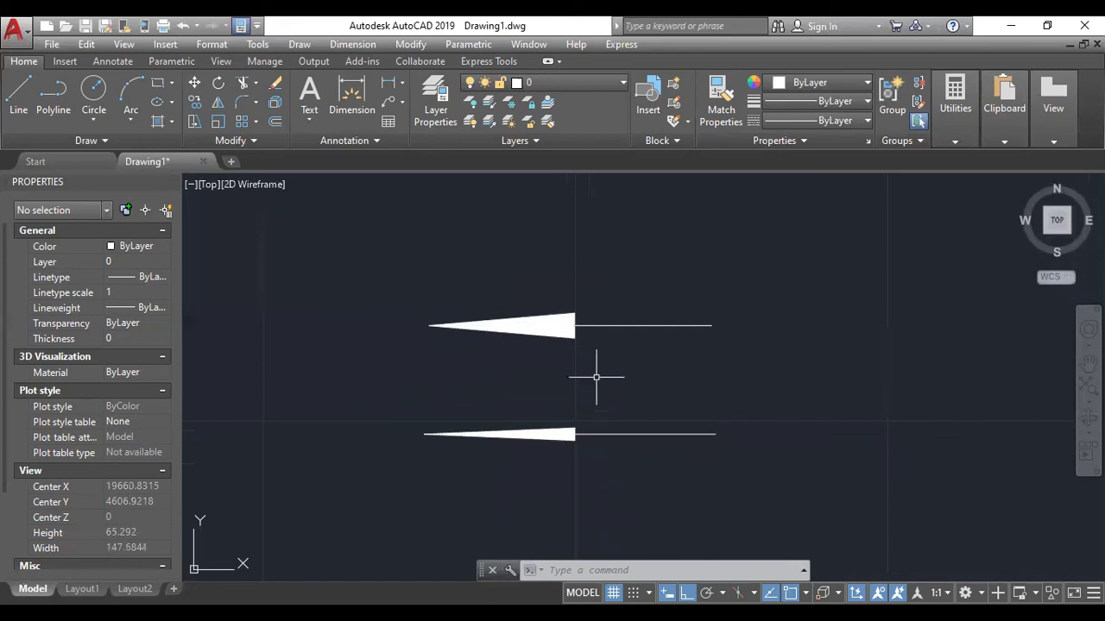
middle_drag(587, 395, 582, 343)
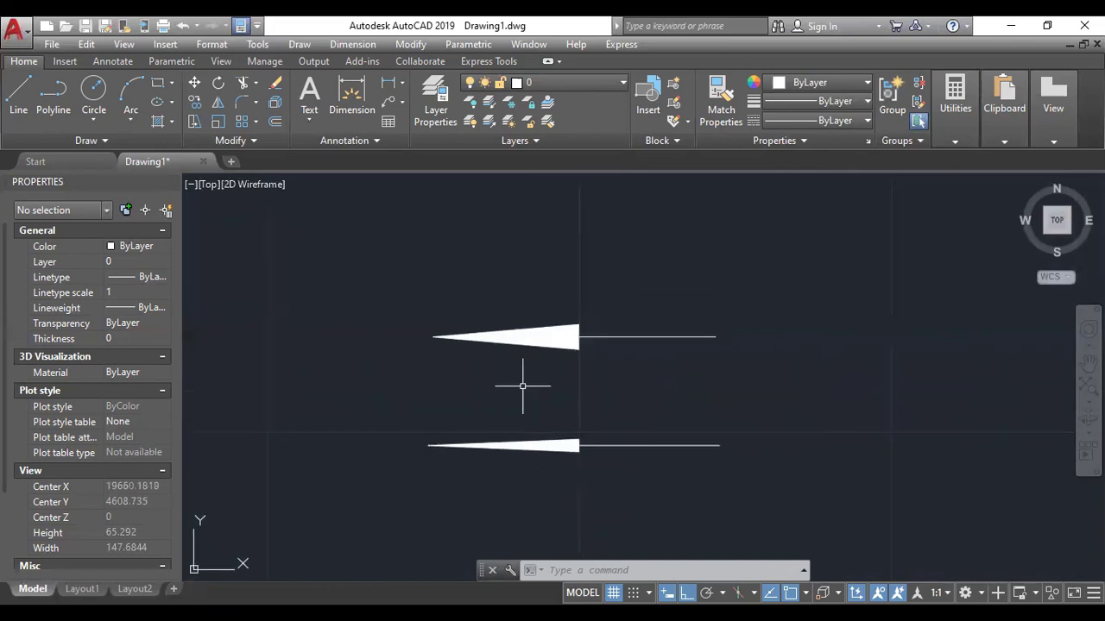
- Start a seventh polyline in the empty area below the two arrows with a short vertical segment going up
scroll(518, 383, down, 10)
middle_drag(556, 380, 576, 312)
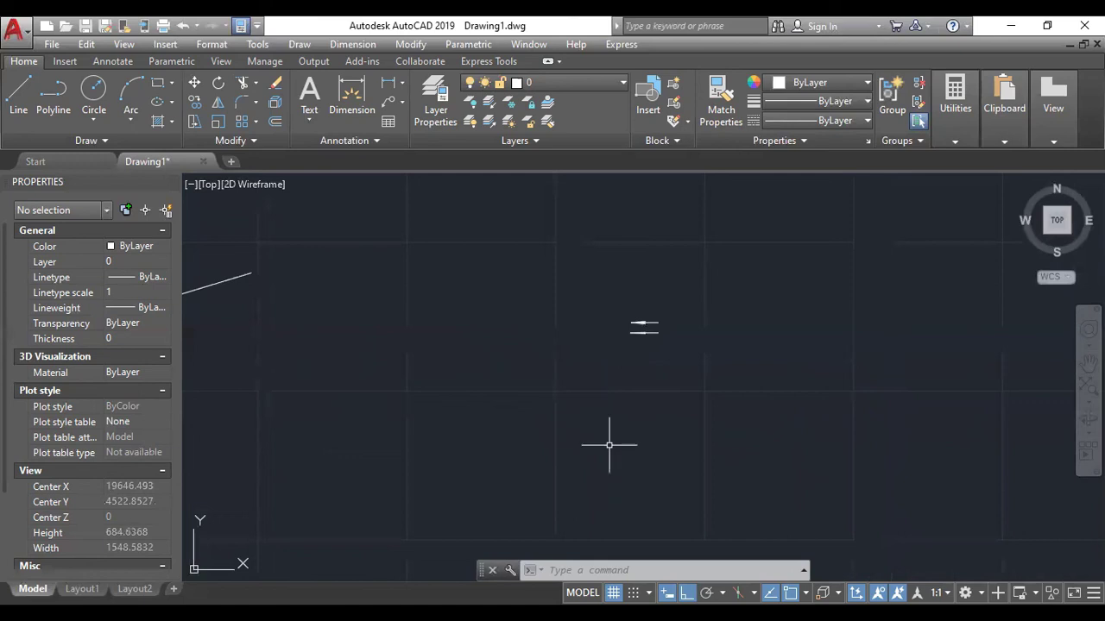
click(52, 119)
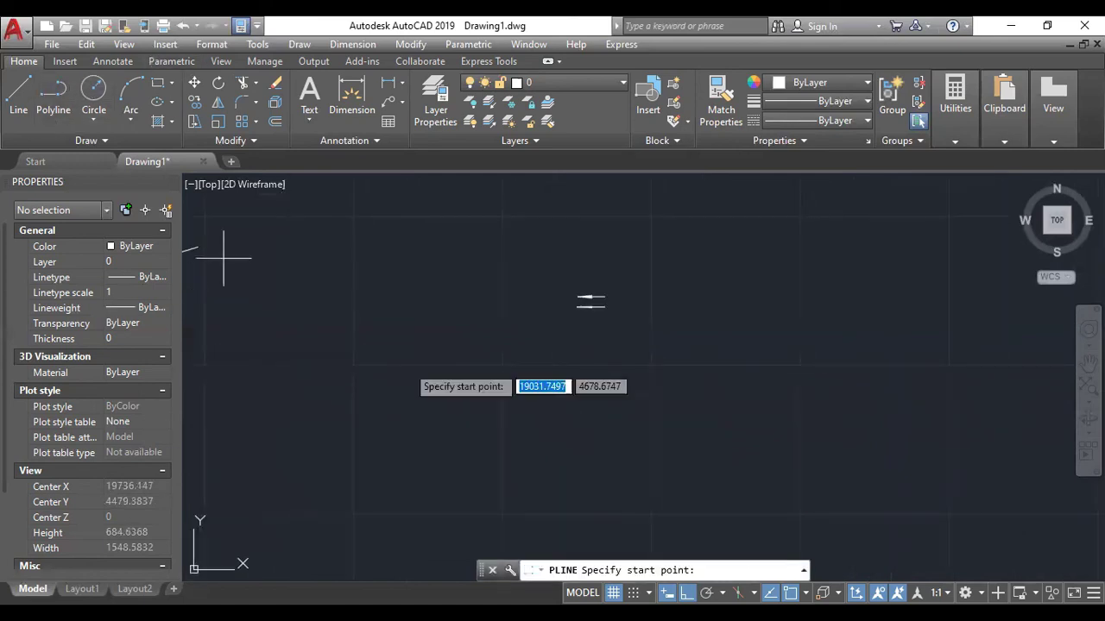
click(512, 429)
click(552, 384)
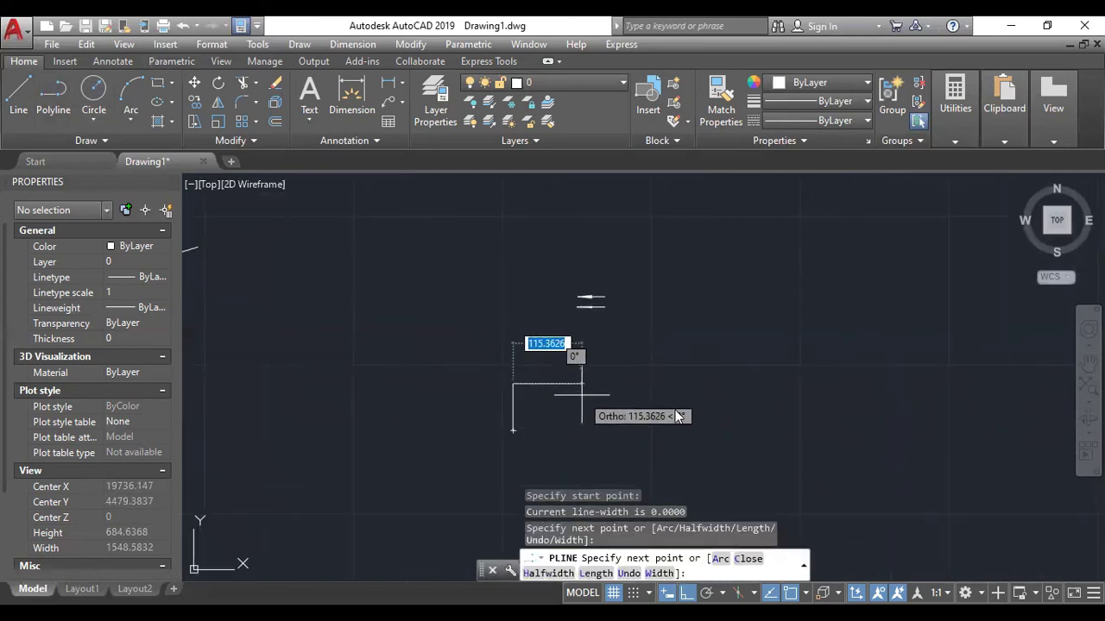